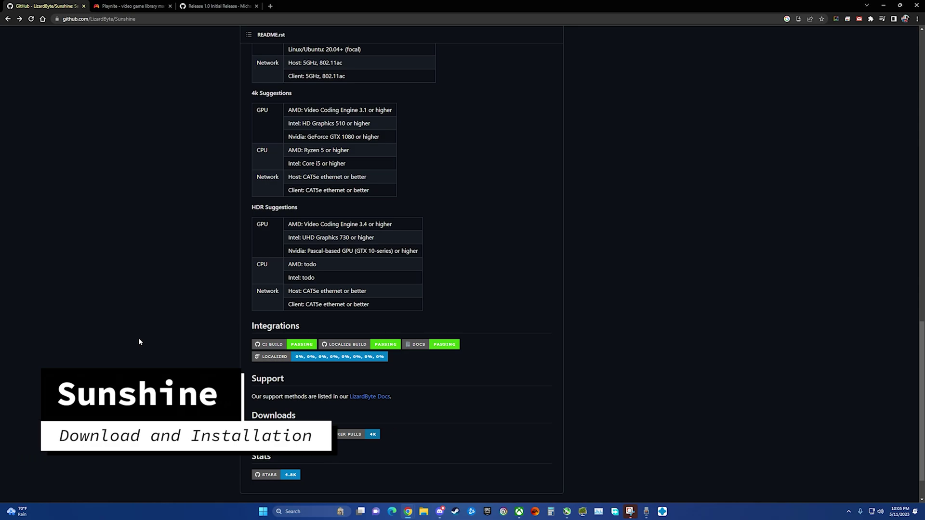
- Open the latest Sunshine release from the README's Downloads badge
{"action": "scroll", "coordinate": [148, 337], "scroll_direction": "up", "scroll_amount": 2}
{"action": "scroll", "coordinate": [148, 338], "scroll_direction": "up", "scroll_amount": 2}
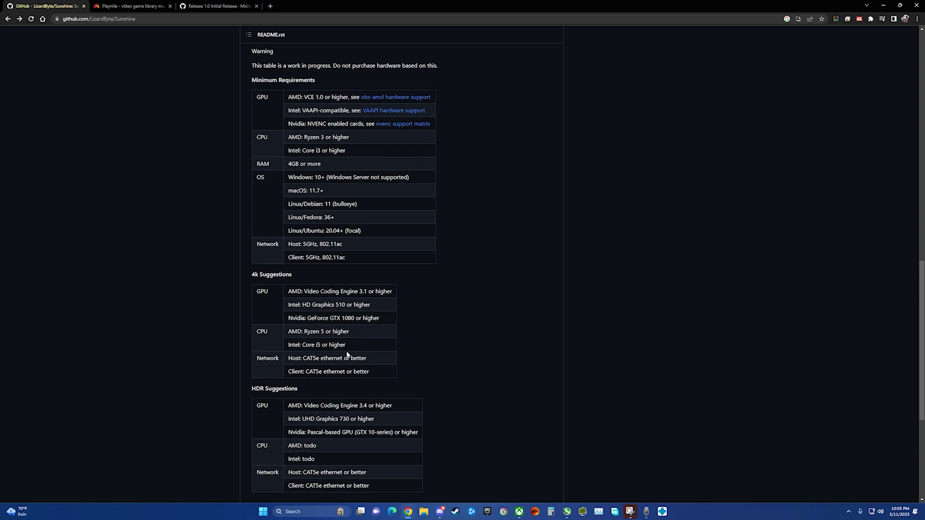
{"action": "scroll", "coordinate": [339, 329], "scroll_direction": "up", "scroll_amount": 15}
{"action": "scroll", "coordinate": [347, 349], "scroll_direction": "up", "scroll_amount": 3}
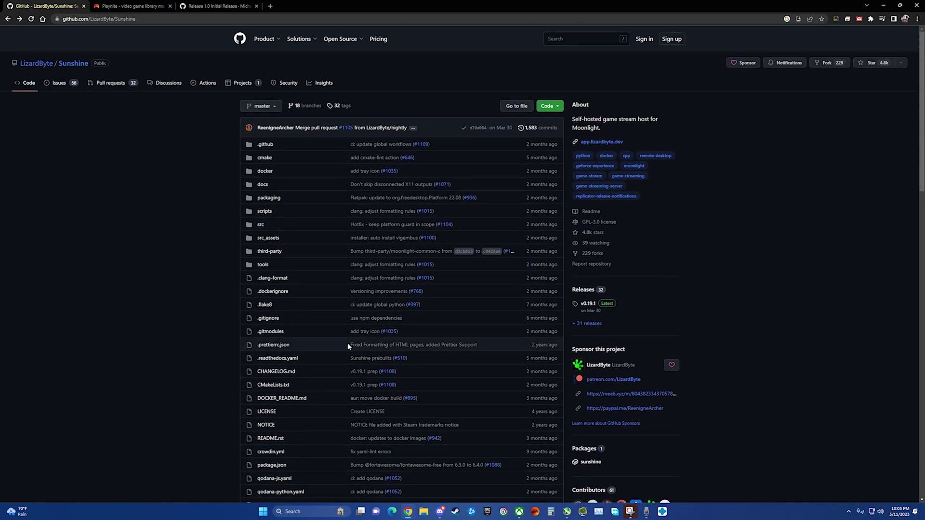
{"action": "scroll", "coordinate": [348, 343], "scroll_direction": "down", "scroll_amount": 20}
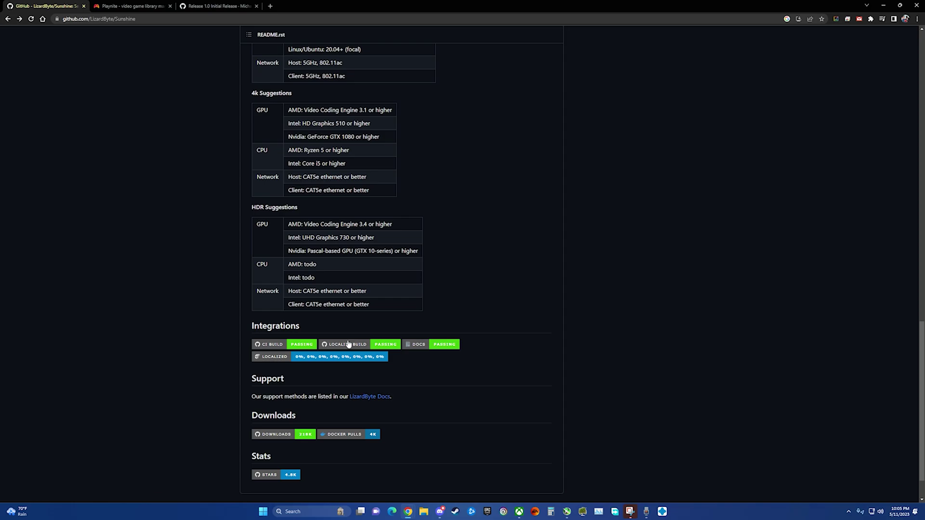
{"action": "left_click", "coordinate": [276, 436]}
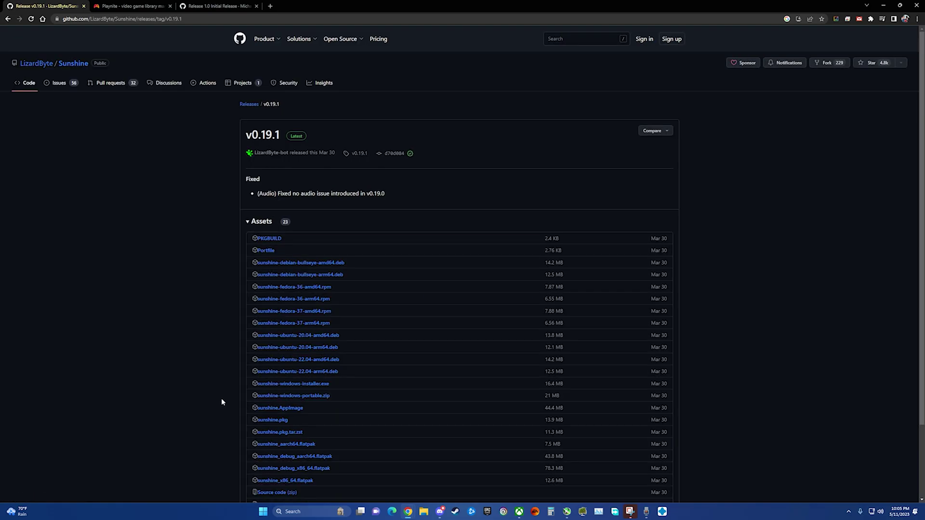
- Download sunshine-windows-installer.exe from the v0.19.1 assets, set to open when complete
{"action": "scroll", "coordinate": [186, 241], "scroll_direction": "down", "scroll_amount": 2}
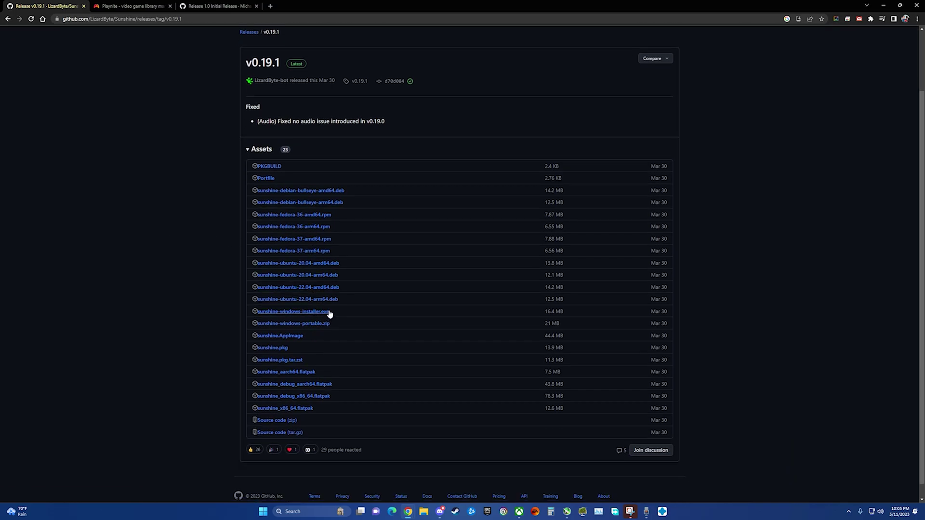
{"action": "left_click", "coordinate": [290, 313]}
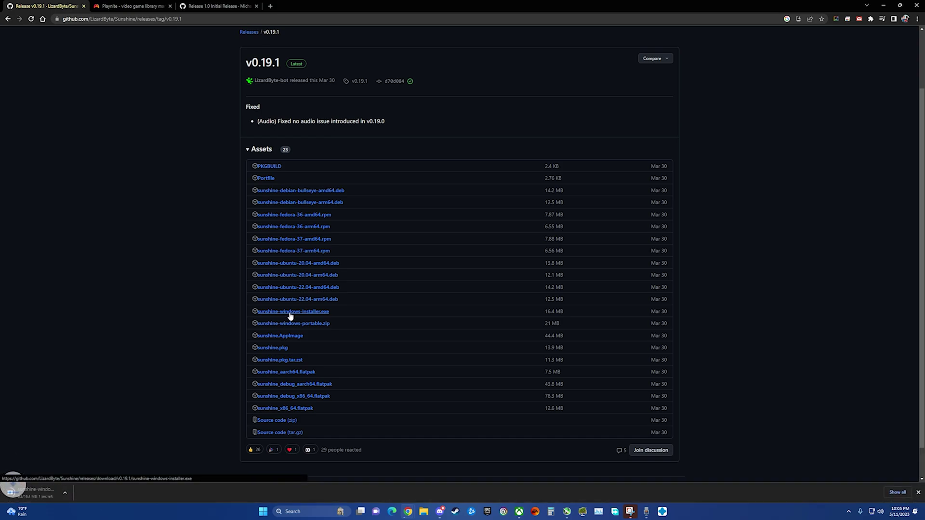
{"action": "left_click", "coordinate": [44, 491]}
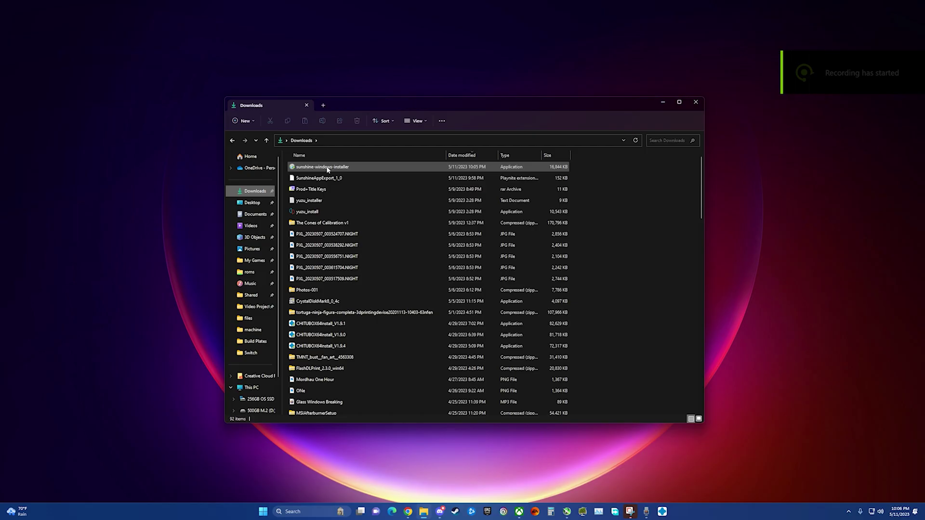
- Run the Sunshine installer past SmartScreen and UAC, expanding the scripts and tools components
{"action": "left_click", "coordinate": [327, 169]}
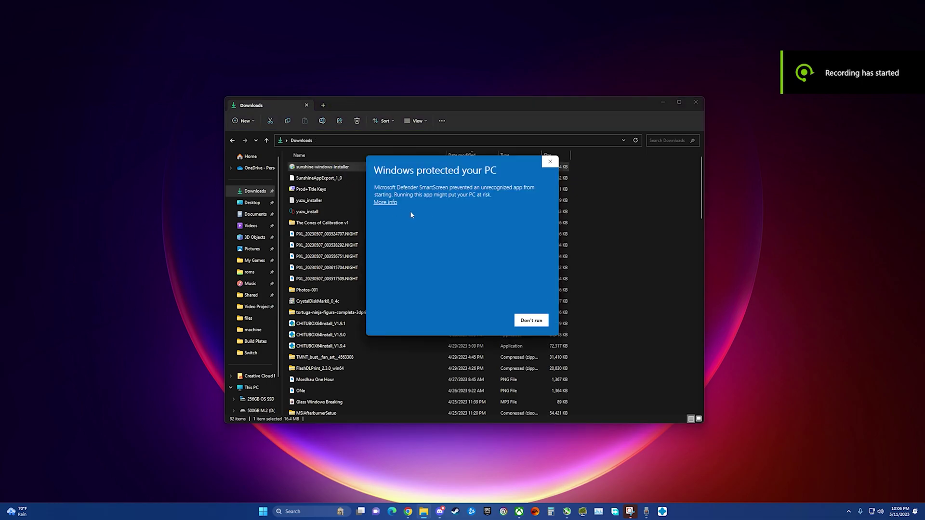
{"action": "left_click", "coordinate": [385, 203]}
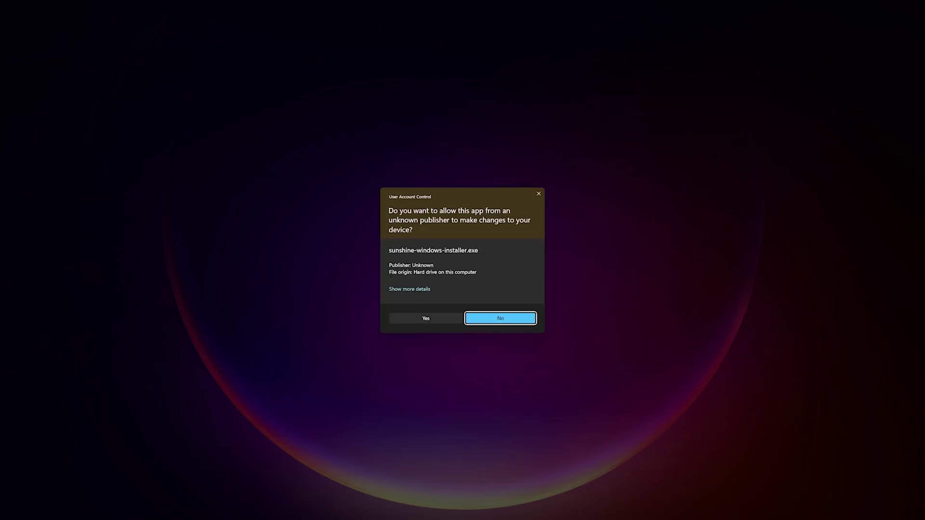
{"action": "left_click", "coordinate": [426, 318]}
{"action": "left_click", "coordinate": [503, 313]}
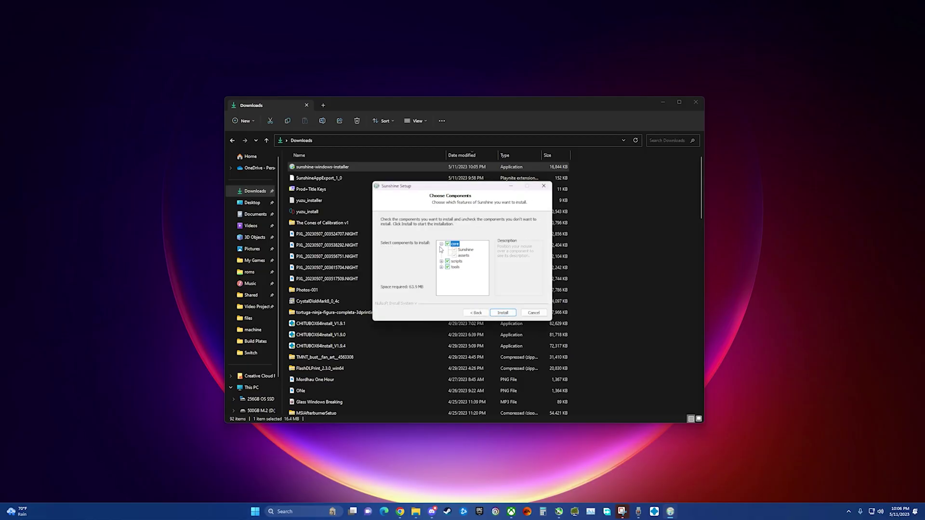
{"action": "left_click", "coordinate": [441, 261]}
{"action": "left_click", "coordinate": [441, 284]}
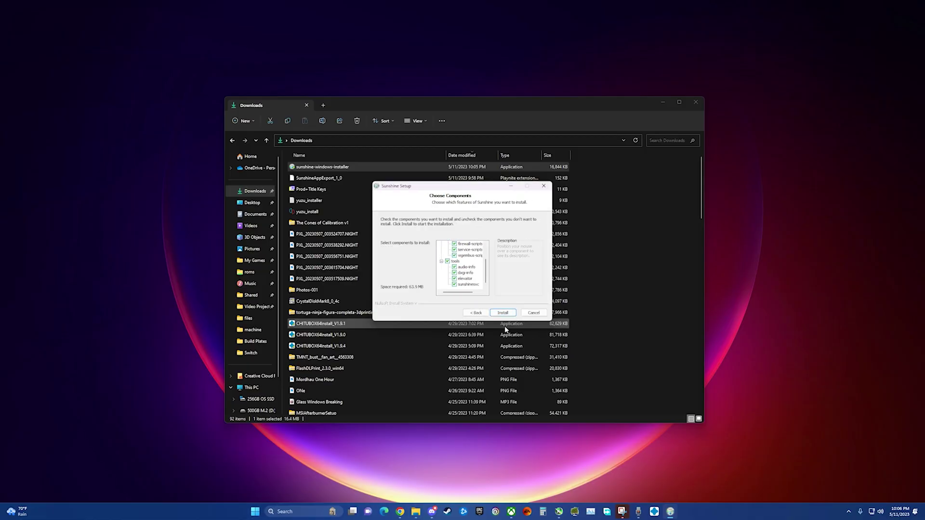
- Finish installing Sunshine and launch Sunshine (Foreground Mode) from Windows search
{"action": "left_click", "coordinate": [506, 313]}
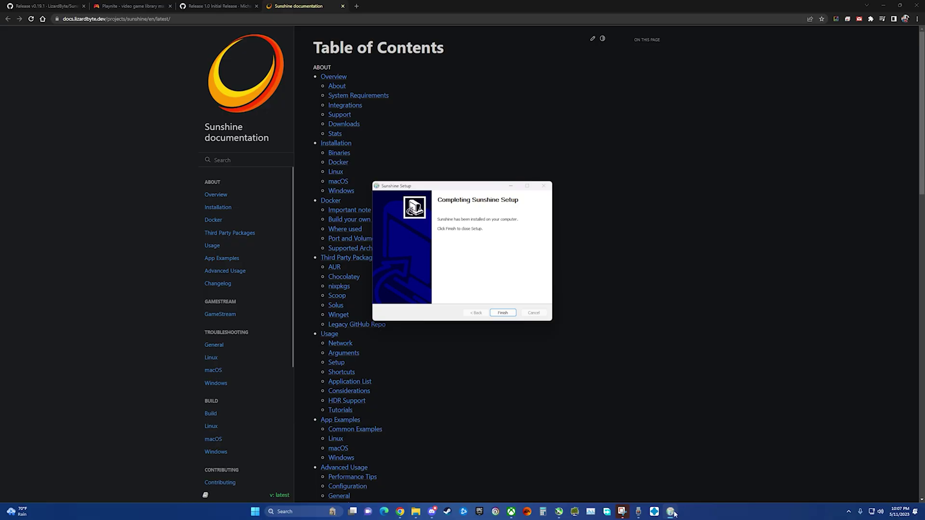
{"action": "left_click", "coordinate": [503, 313]}
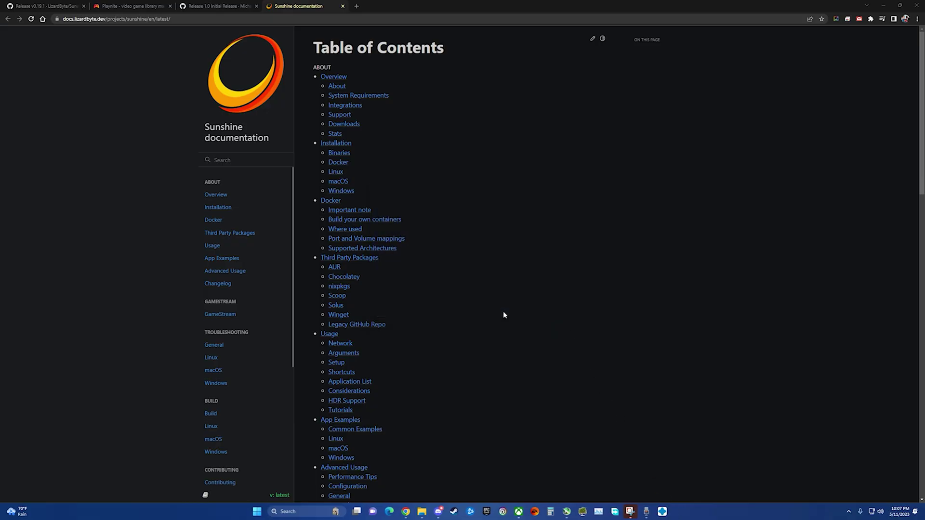
{"action": "left_click", "coordinate": [289, 511]}
{"action": "type", "text": "sunshine"}
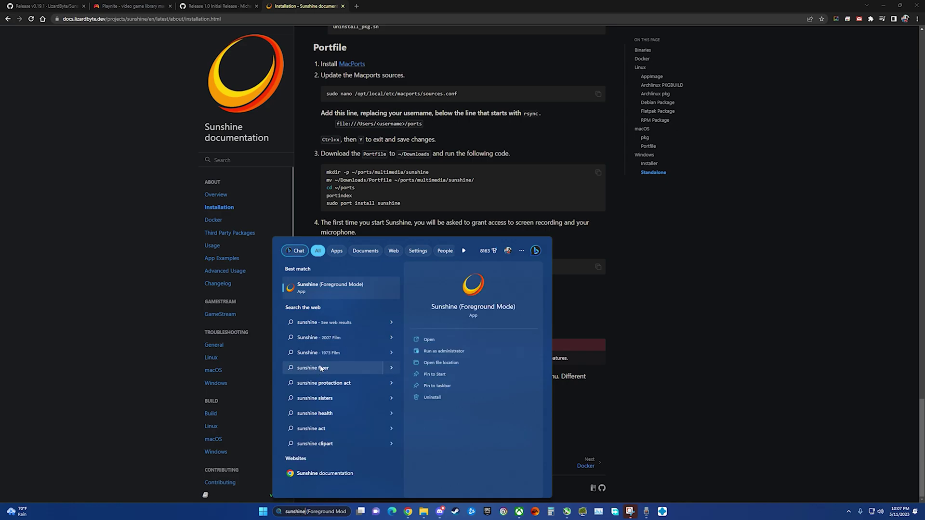
{"action": "left_click", "coordinate": [333, 291]}
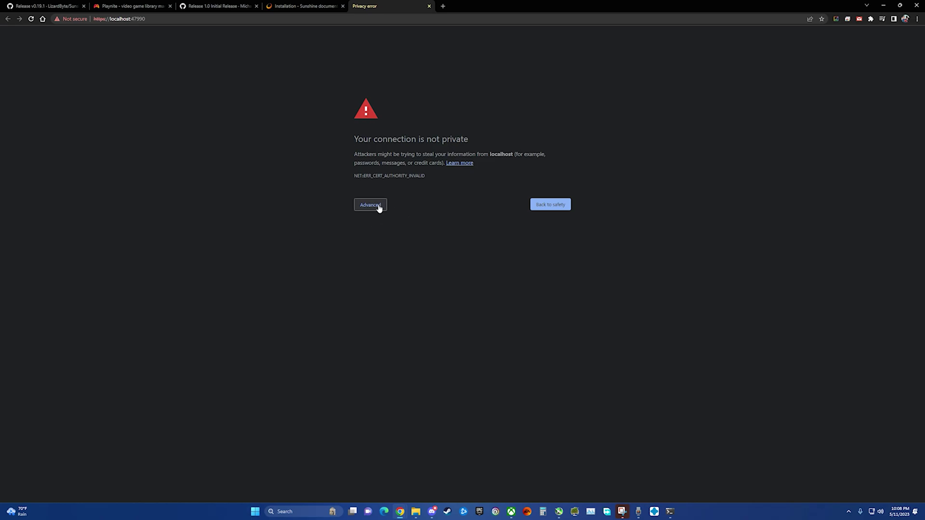
- Bypass the localhost certificate warning, create Web UI login credentials, and sign in
{"action": "left_click", "coordinate": [378, 206]}
{"action": "left_click", "coordinate": [371, 261]}
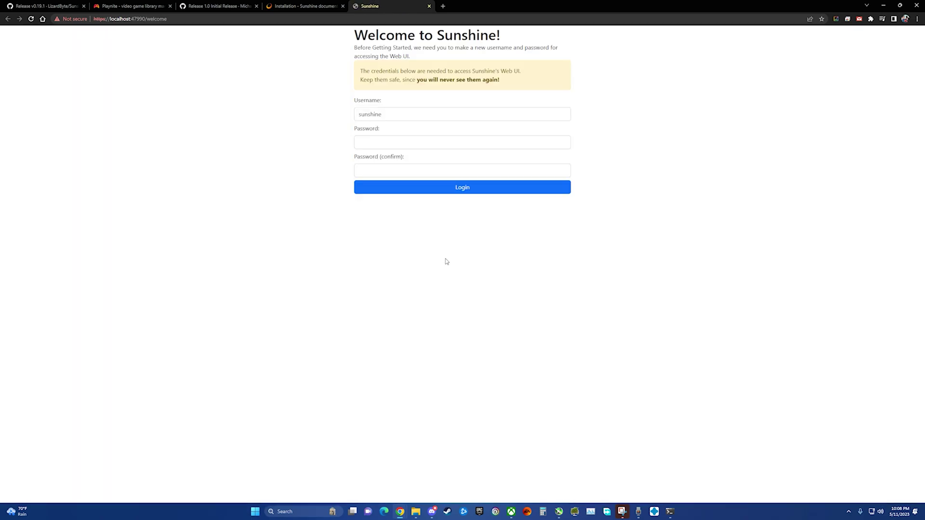
{"action": "left_click", "coordinate": [374, 145]}
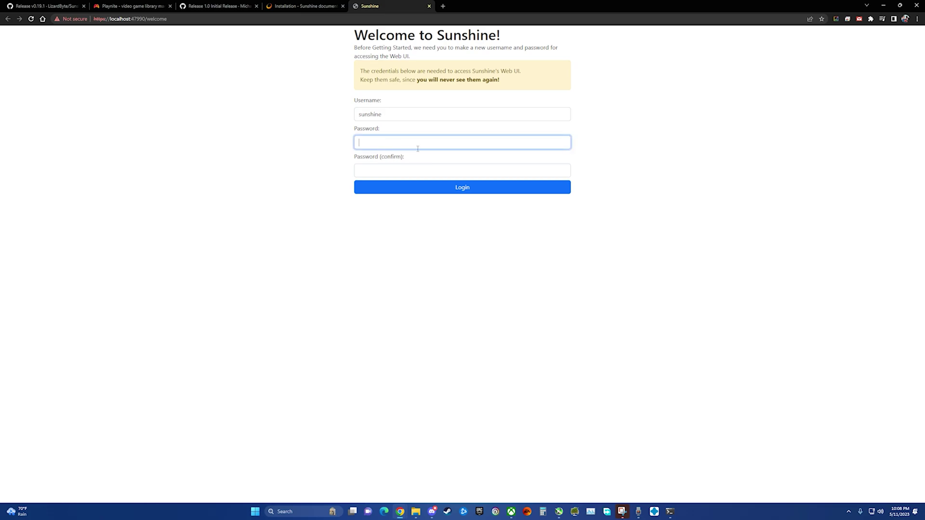
{"action": "key", "text": "Tab"}
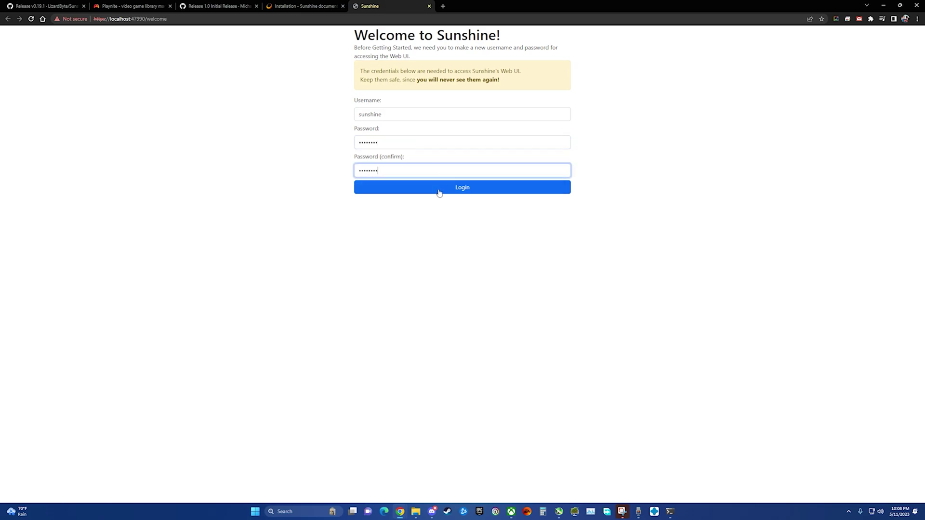
{"action": "left_click", "coordinate": [438, 189]}
{"action": "key", "text": "Return"}
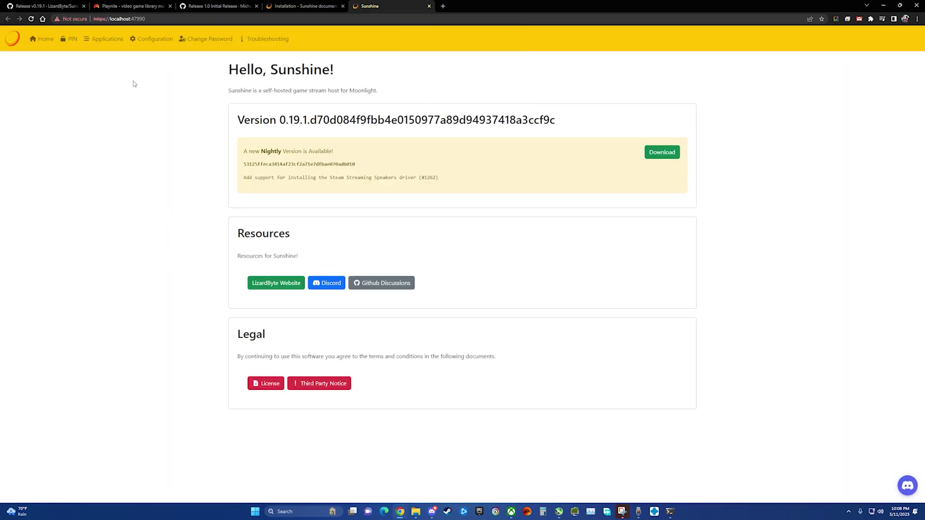
- Check Applications, then keep X360 (Xbox 360) as the emulated gamepad in General settings
{"action": "left_click", "coordinate": [101, 45]}
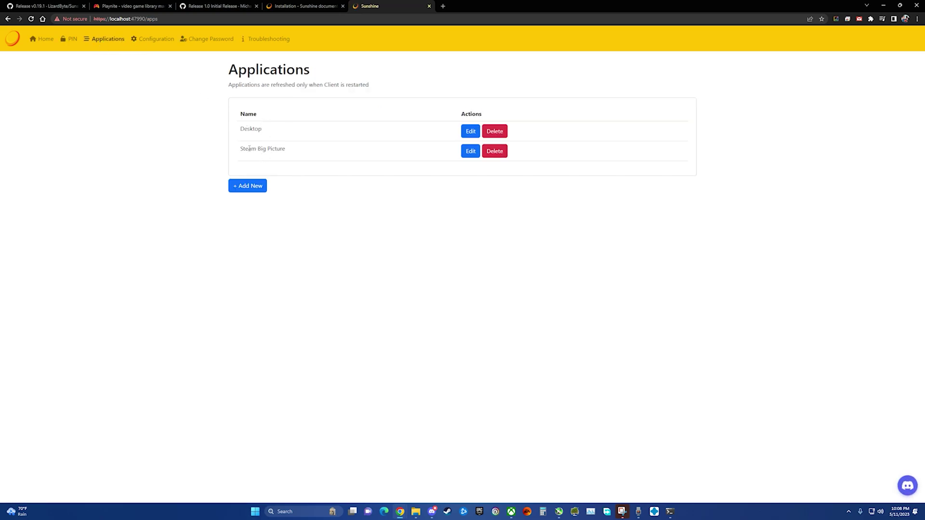
{"action": "left_click", "coordinate": [153, 39]}
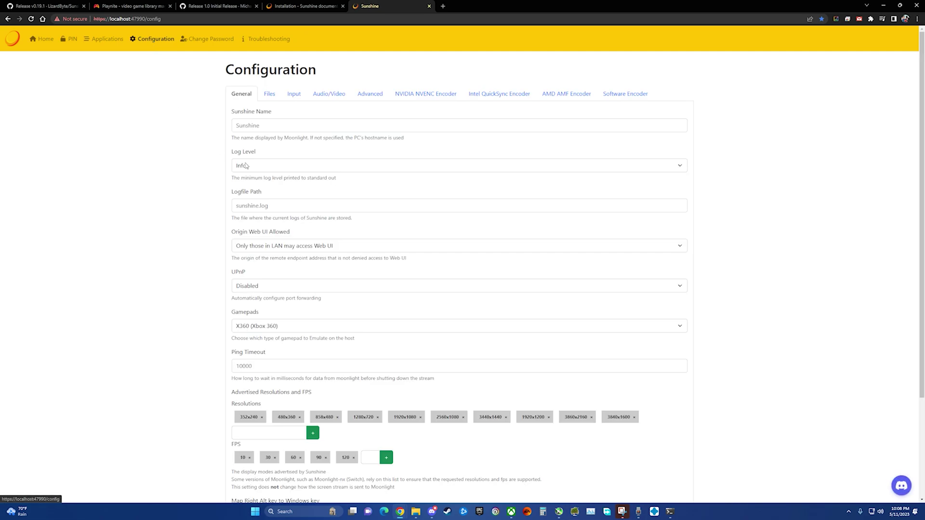
{"action": "scroll", "coordinate": [386, 200], "scroll_direction": "down", "scroll_amount": 1}
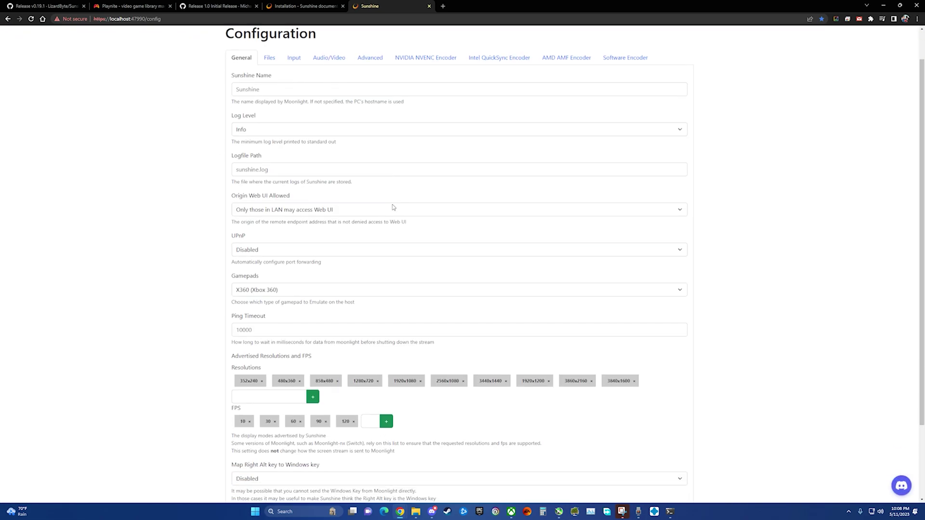
{"action": "left_click", "coordinate": [406, 290]}
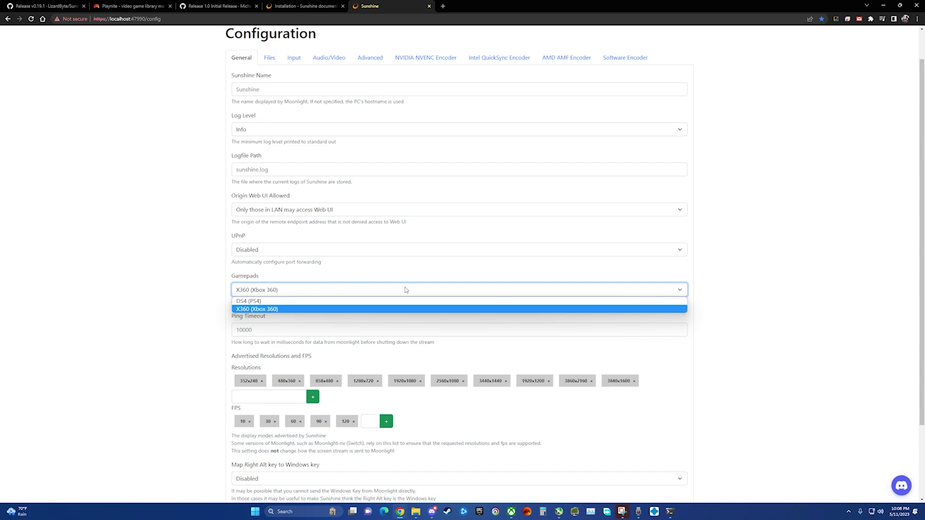
{"action": "left_click", "coordinate": [405, 290]}
{"action": "left_click", "coordinate": [157, 270]}
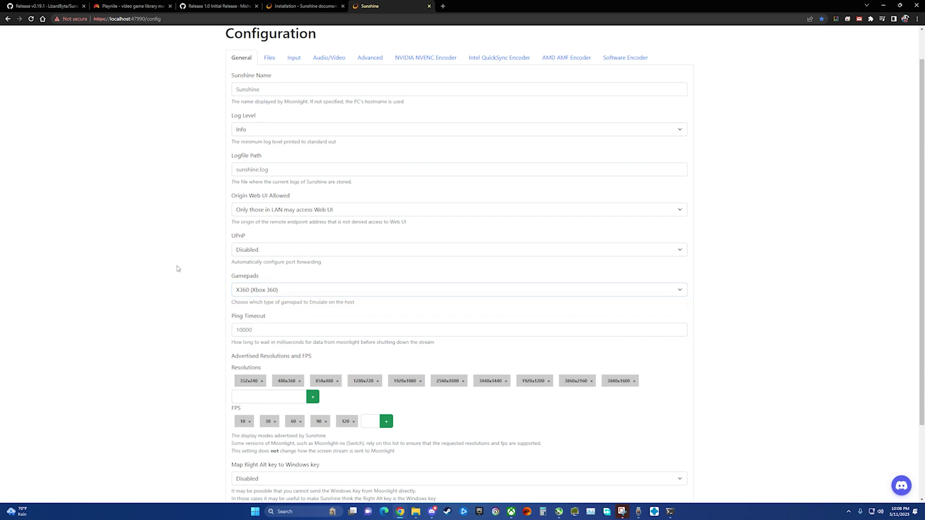
{"action": "scroll", "coordinate": [207, 271], "scroll_direction": "down", "scroll_amount": 2}
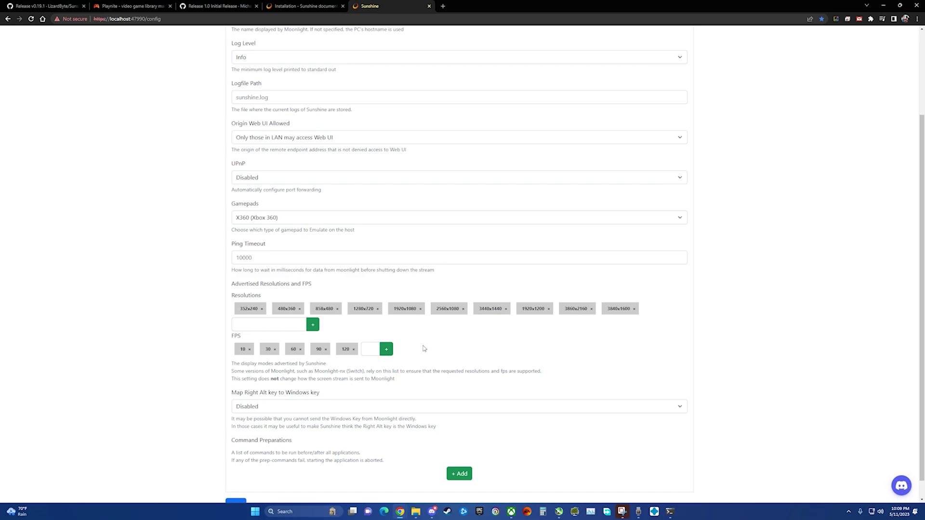
{"action": "scroll", "coordinate": [424, 348], "scroll_direction": "up", "scroll_amount": 3}
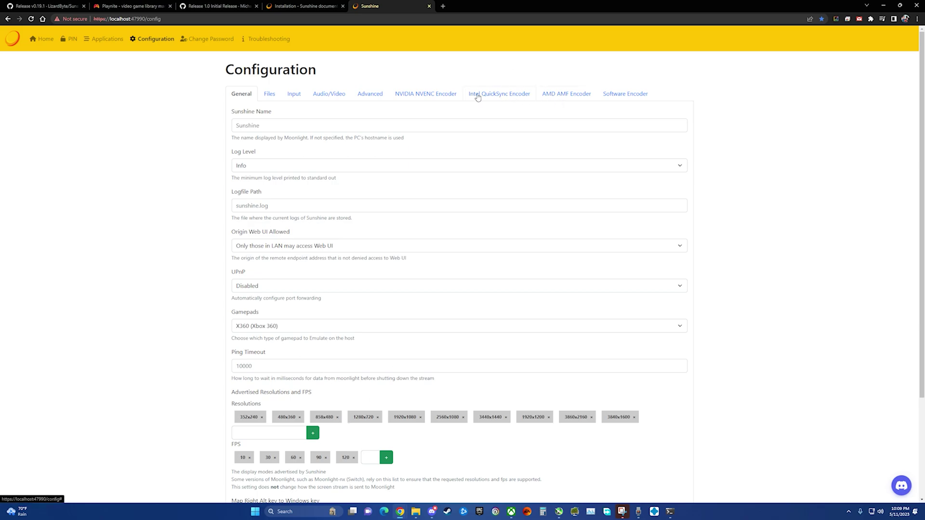
- Browse the NVENC, QuickSync, Advanced, Audio/Video, Input and Files configuration tabs, returning to General
{"action": "left_click", "coordinate": [435, 94]}
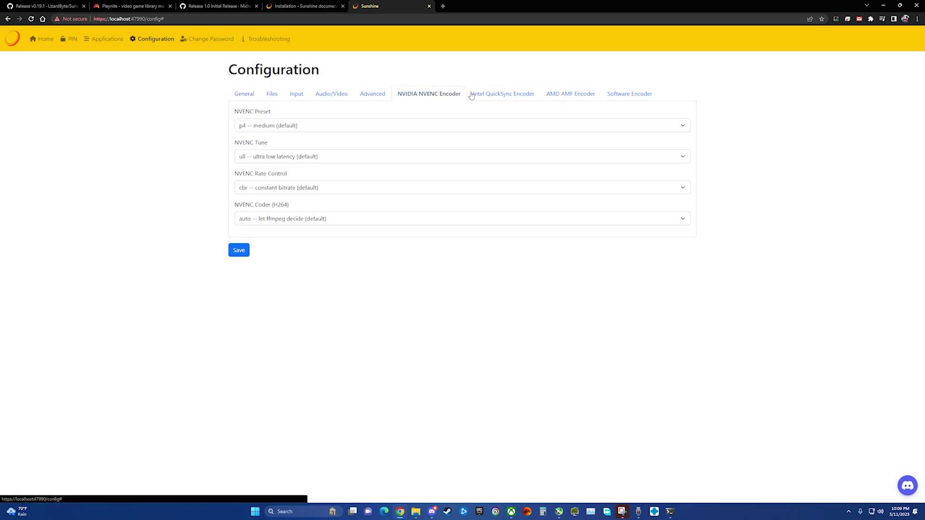
{"action": "left_click", "coordinate": [486, 94]}
{"action": "left_click", "coordinate": [357, 93]}
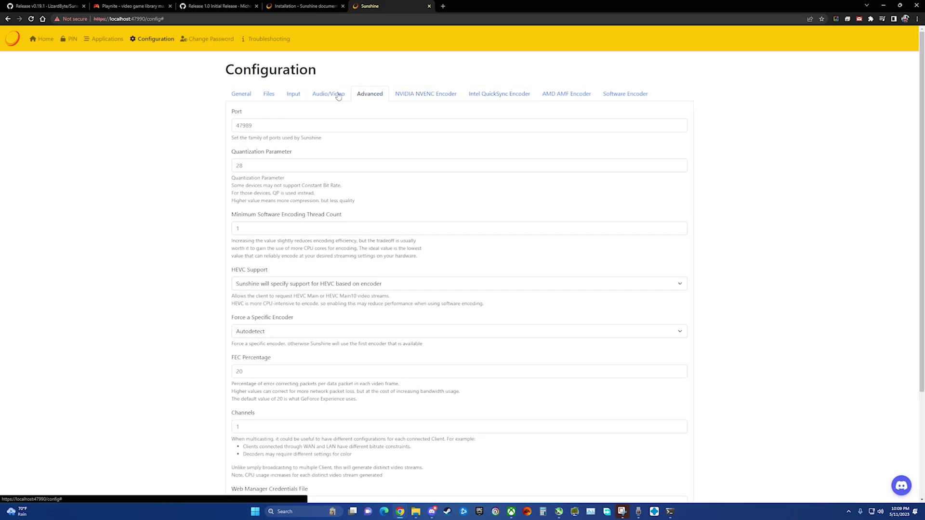
{"action": "left_click", "coordinate": [337, 95]}
{"action": "left_click", "coordinate": [296, 95]}
{"action": "left_click", "coordinate": [268, 95]}
{"action": "left_click", "coordinate": [245, 97]}
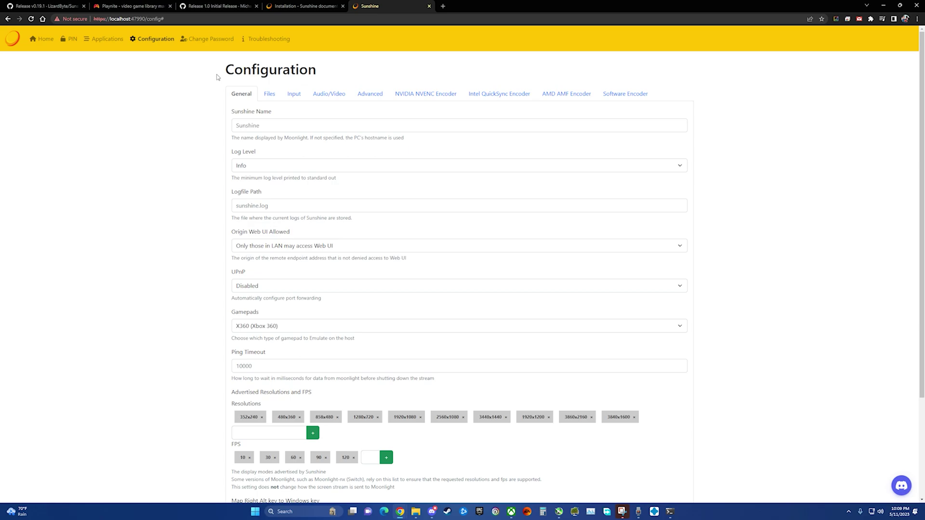
- Visit the PIN and Home pages, then go to Configuration and Change Password
{"action": "left_click", "coordinate": [70, 39]}
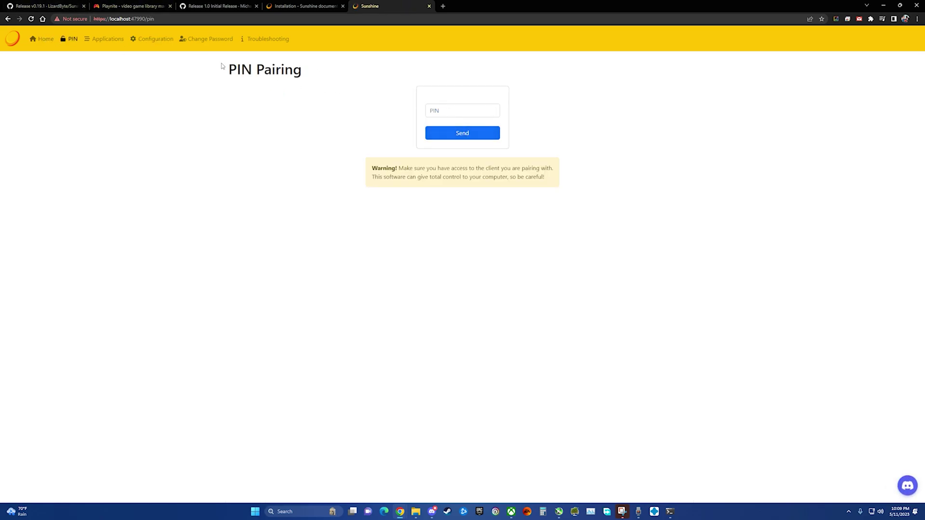
{"action": "left_click", "coordinate": [42, 38]}
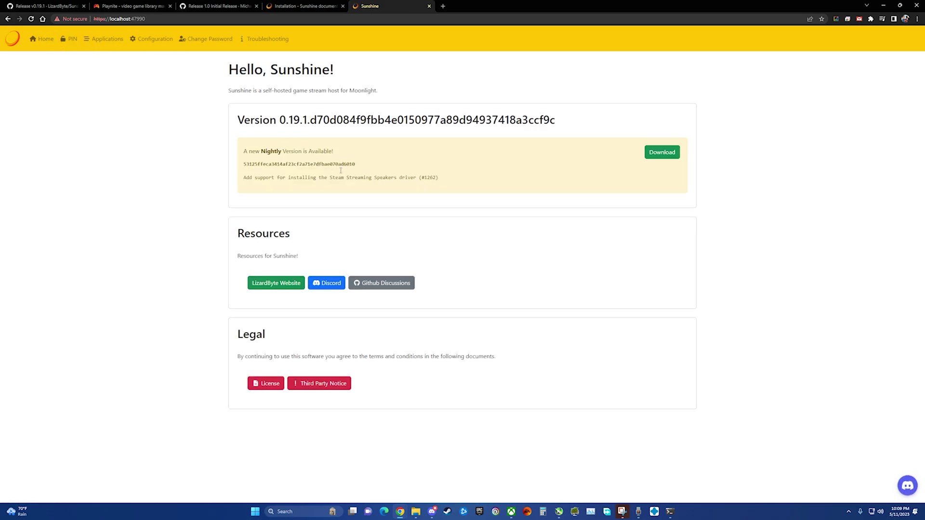
{"action": "left_click", "coordinate": [149, 39]}
{"action": "left_click", "coordinate": [213, 39]}
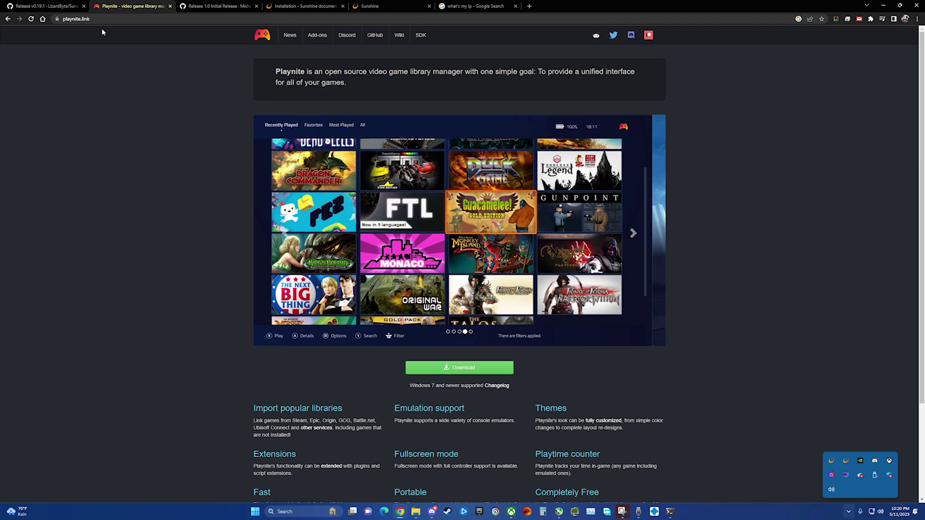
- Download the Playnite installer from playnite.link and run PlayniteInstaller.exe
{"action": "left_click", "coordinate": [101, 19]}
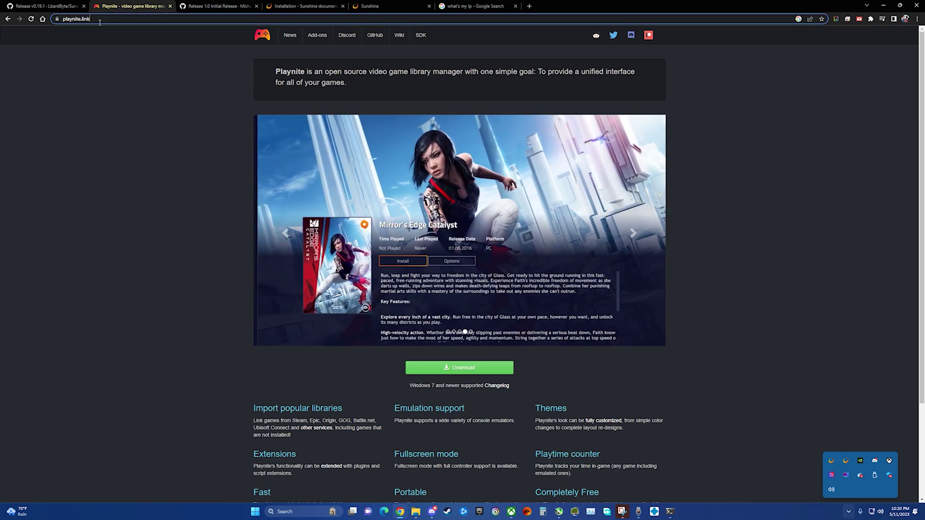
{"action": "left_click", "coordinate": [113, 141]}
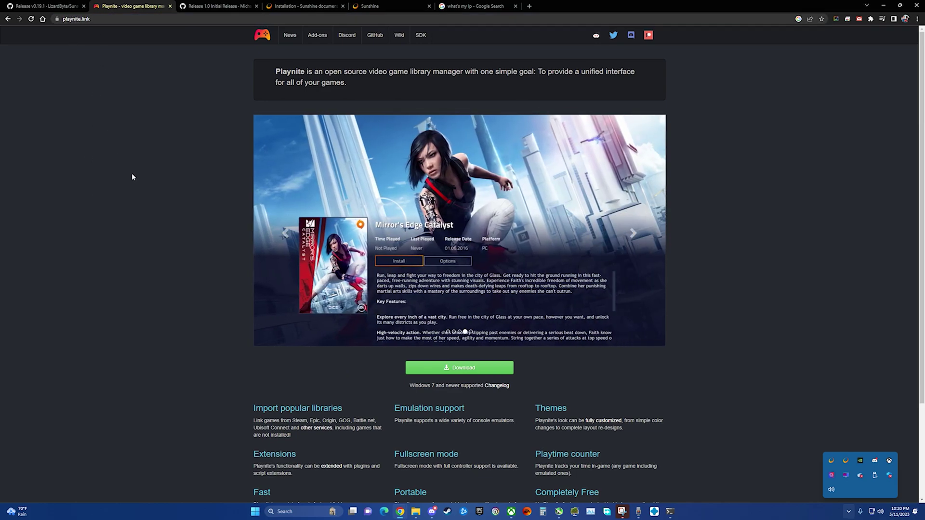
{"action": "left_click", "coordinate": [461, 369]}
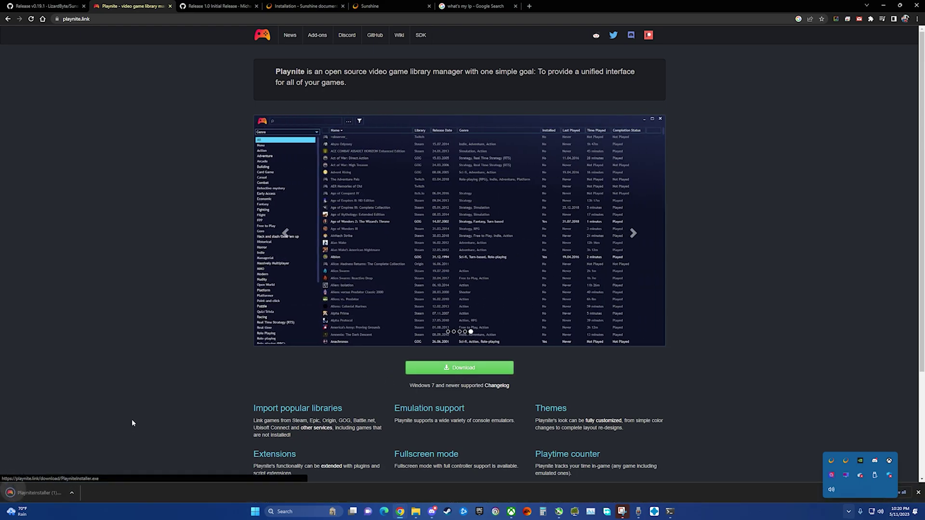
{"action": "left_click", "coordinate": [45, 496]}
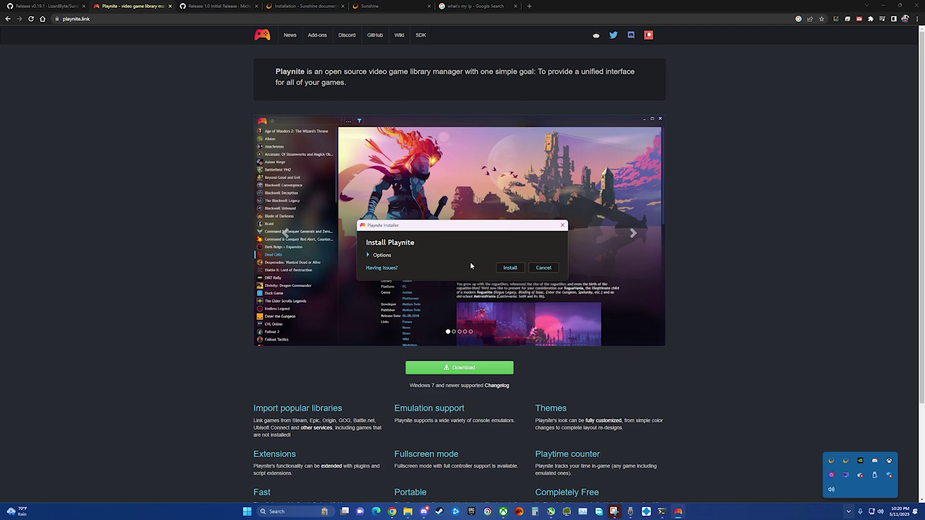
- Install Playnite and enable the Amazon, Battle.net, Epic Games Store and GOG integrations
{"action": "left_click", "coordinate": [510, 269]}
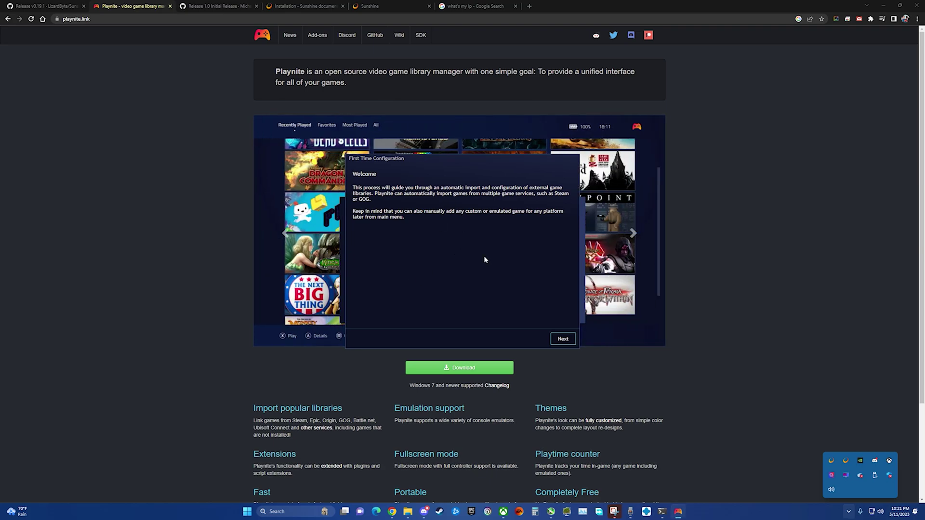
{"action": "left_click", "coordinate": [561, 340]}
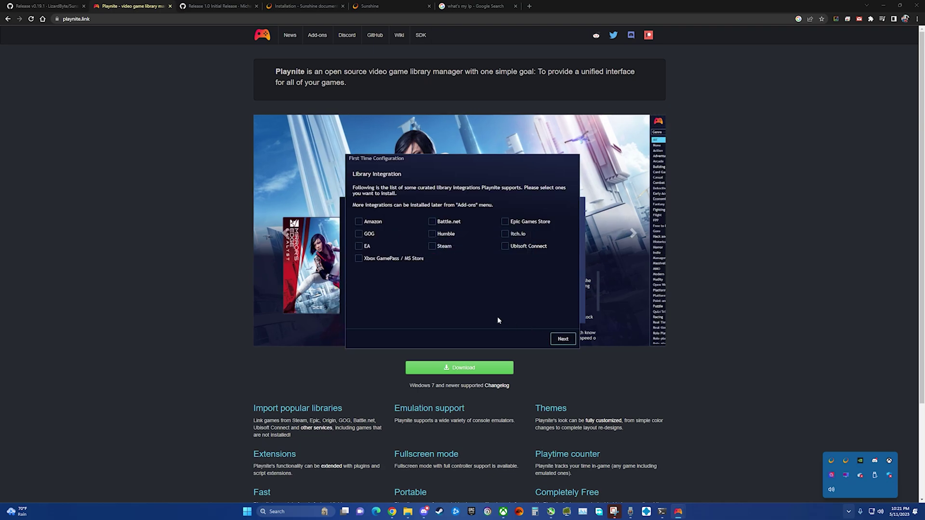
{"action": "left_click", "coordinate": [358, 221]}
{"action": "left_click", "coordinate": [431, 221]}
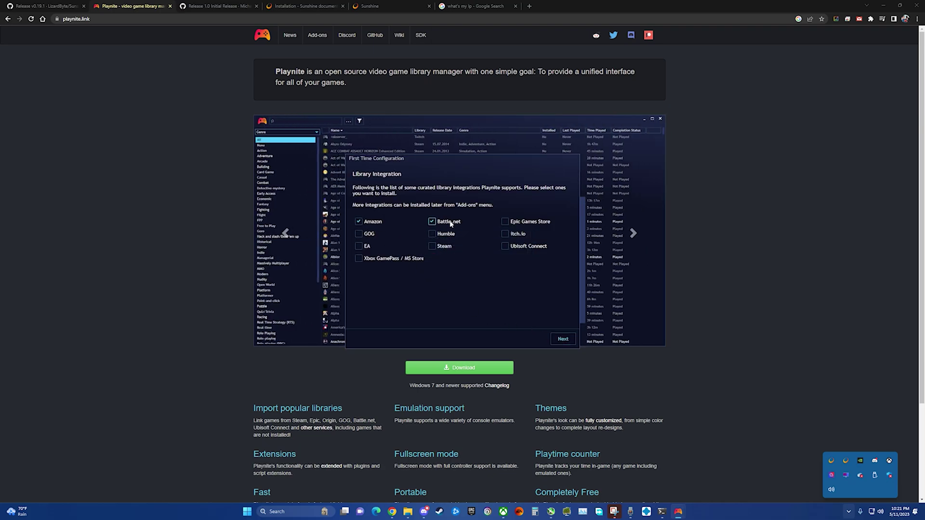
{"action": "left_click", "coordinate": [505, 221]}
{"action": "left_click", "coordinate": [359, 233]}
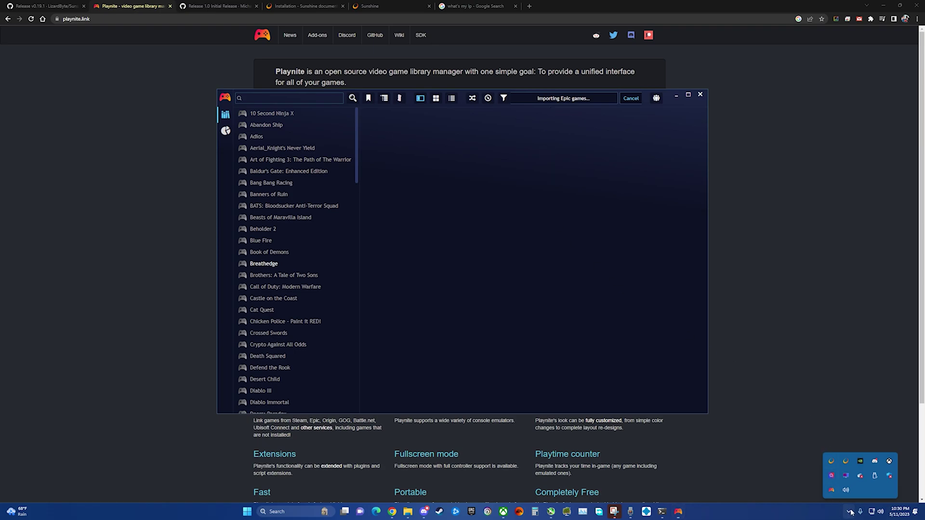
- Bring up the Playnite library and browse the 94 games once cover art loads
{"action": "left_click", "coordinate": [524, 227]}
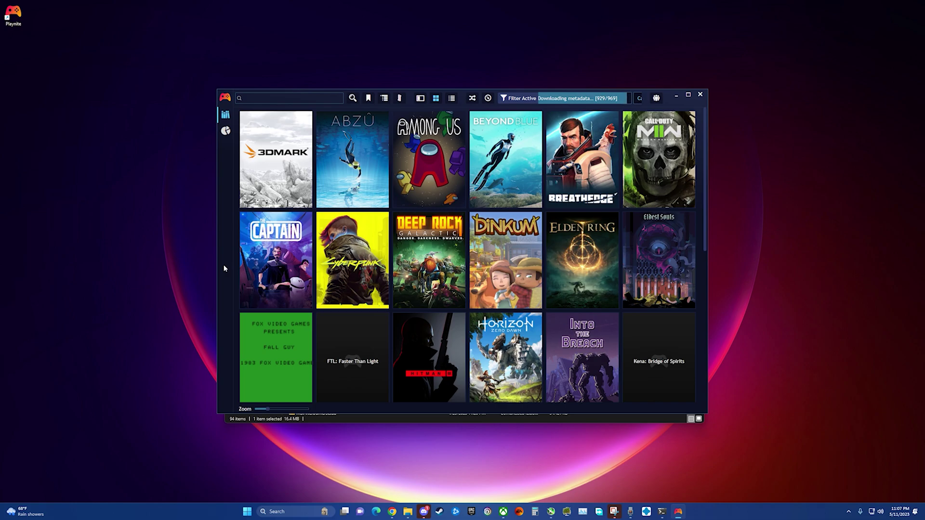
{"action": "mouse_move", "coordinate": [590, 368]}
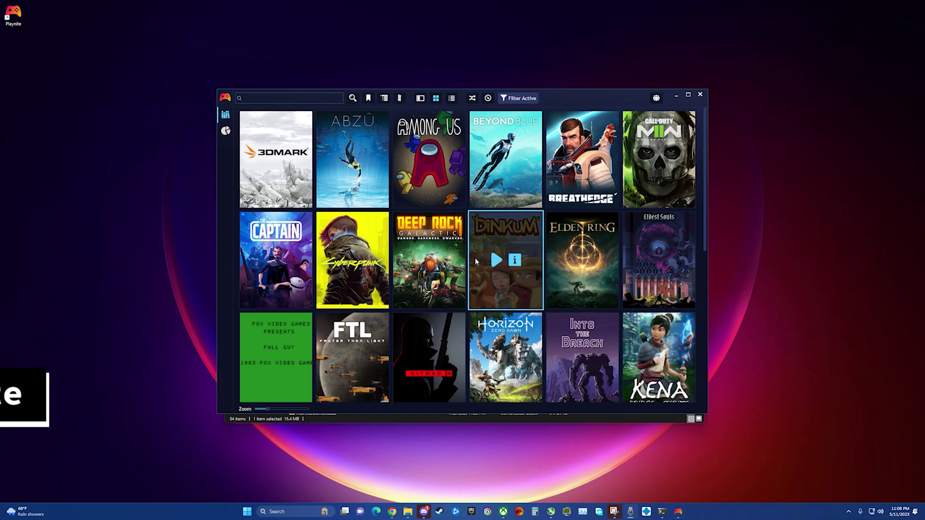
{"action": "scroll", "coordinate": [501, 256], "scroll_direction": "down", "scroll_amount": 3}
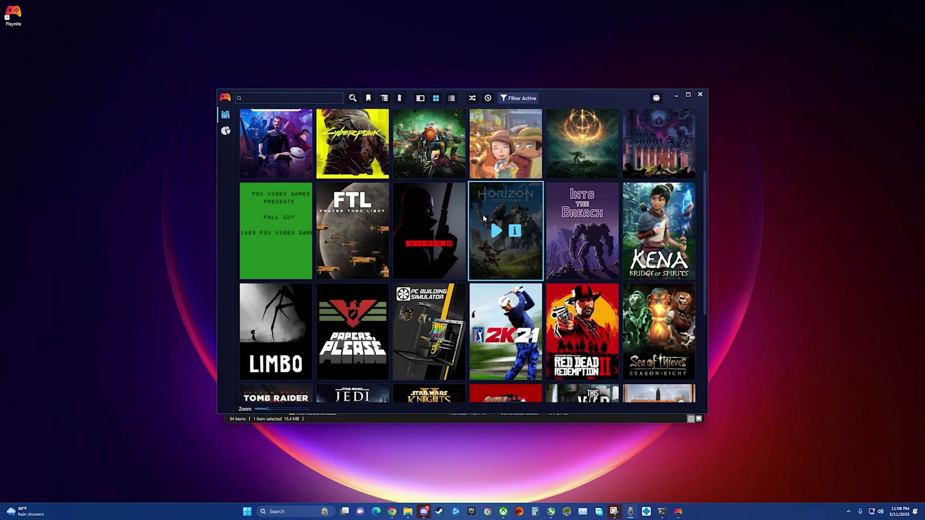
- Replace the Fall Guy entry's media with Fall Guys metadata from IGDB and save
{"action": "mouse_move", "coordinate": [266, 231]}
{"action": "right_click", "coordinate": [280, 213]}
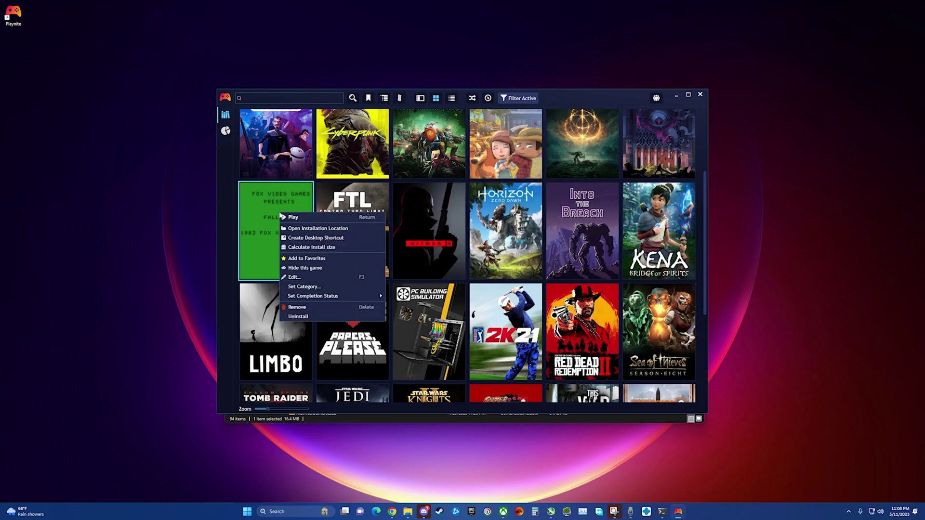
{"action": "left_click", "coordinate": [310, 277]}
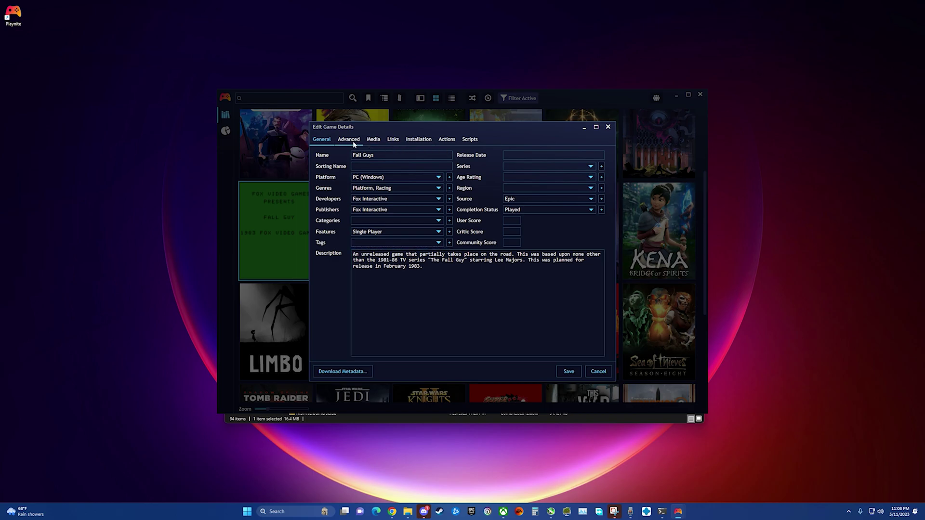
{"action": "left_click", "coordinate": [372, 140]}
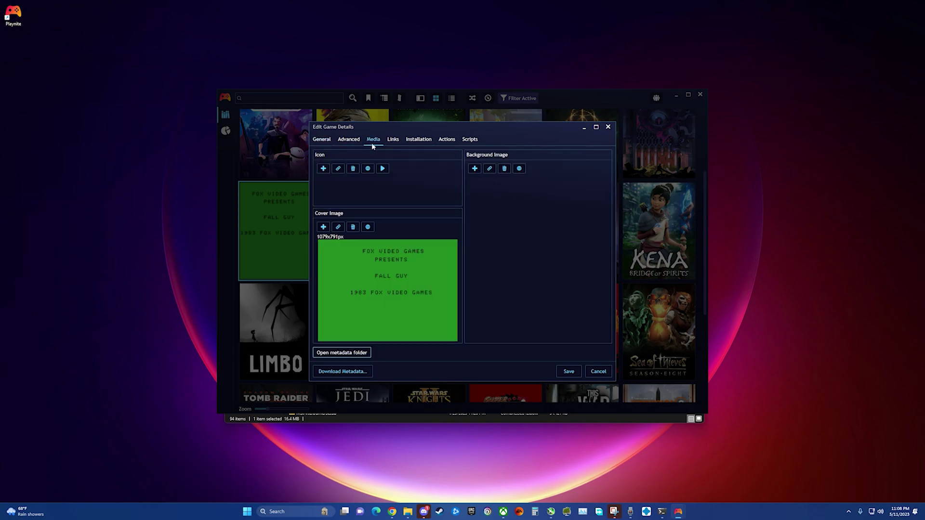
{"action": "left_click", "coordinate": [355, 378]}
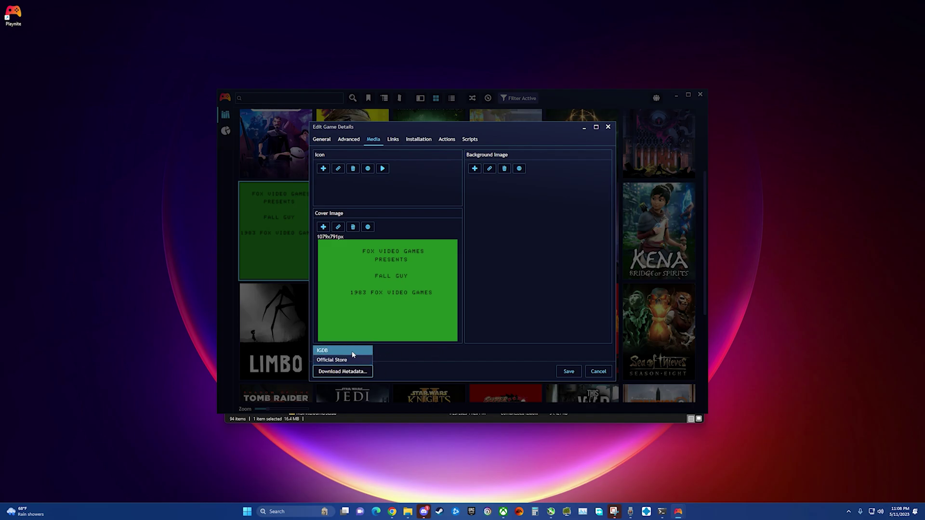
{"action": "left_click", "coordinate": [352, 350]}
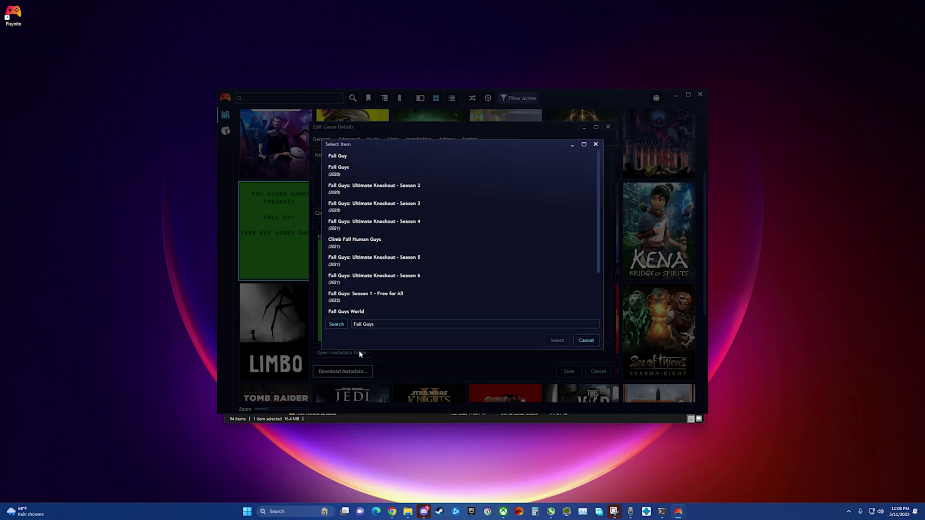
{"action": "left_click", "coordinate": [389, 172]}
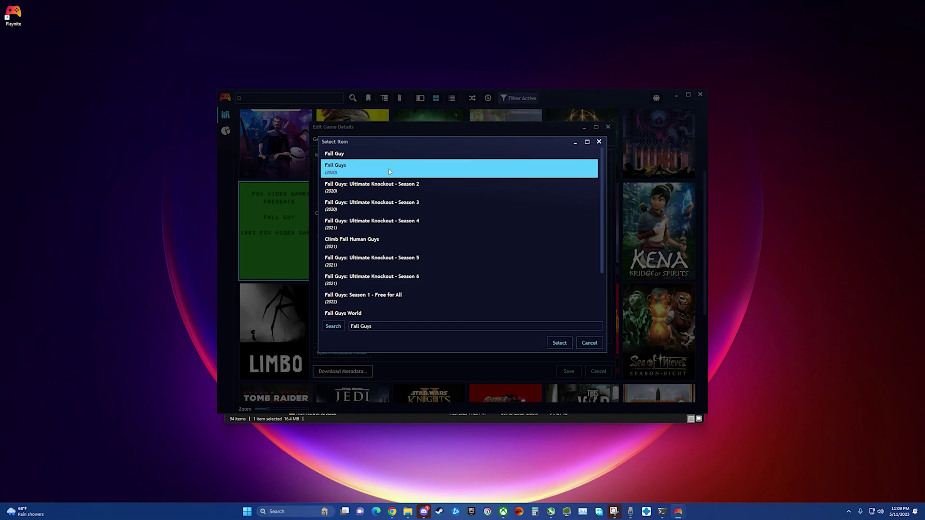
{"action": "left_click", "coordinate": [554, 343]}
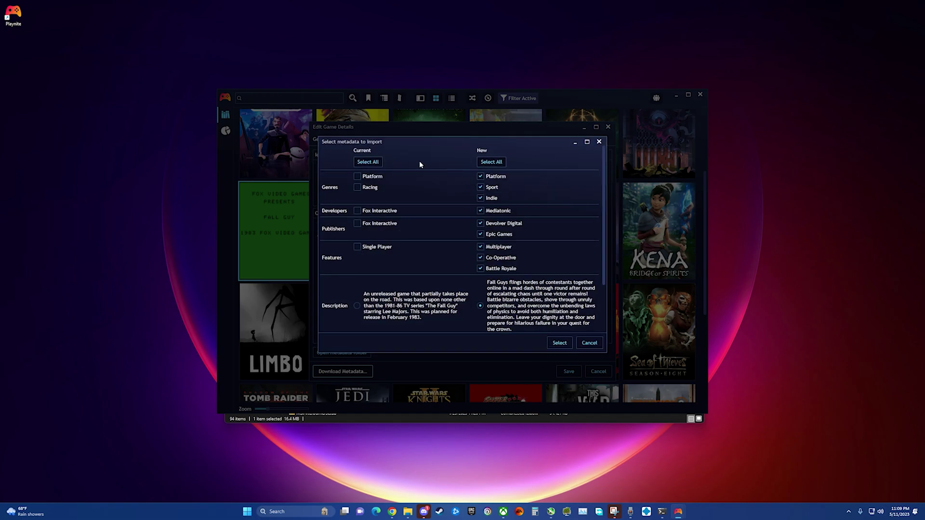
{"action": "left_click", "coordinate": [559, 343]}
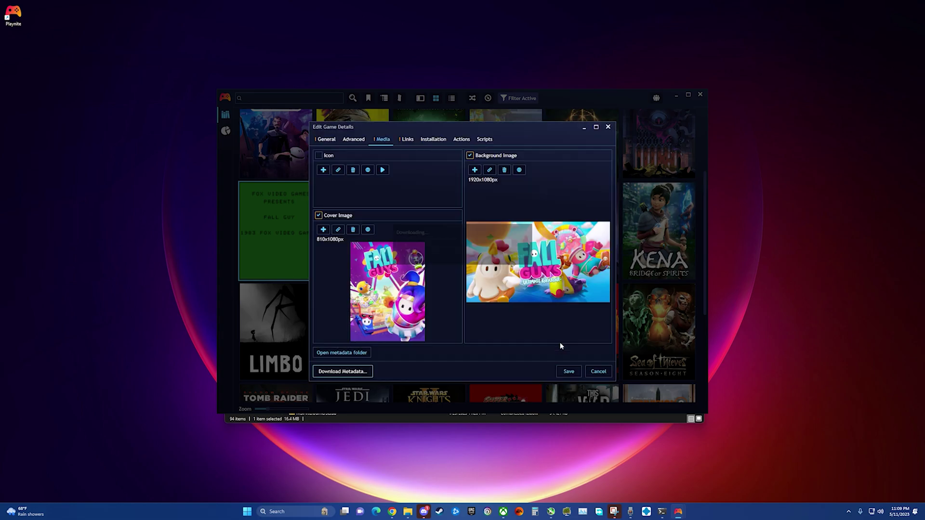
{"action": "left_click", "coordinate": [568, 372]}
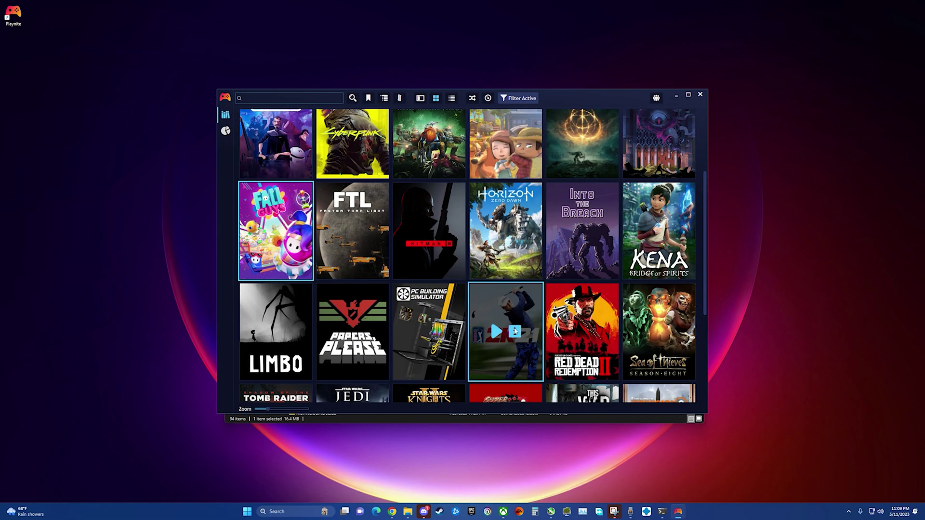
{"action": "mouse_move", "coordinate": [303, 248]}
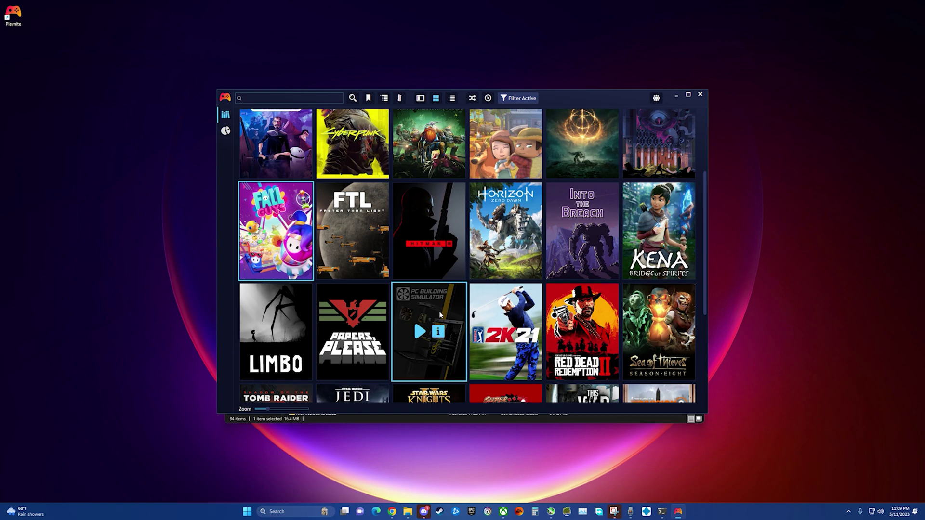
{"action": "scroll", "coordinate": [448, 237], "scroll_direction": "up", "scroll_amount": 3}
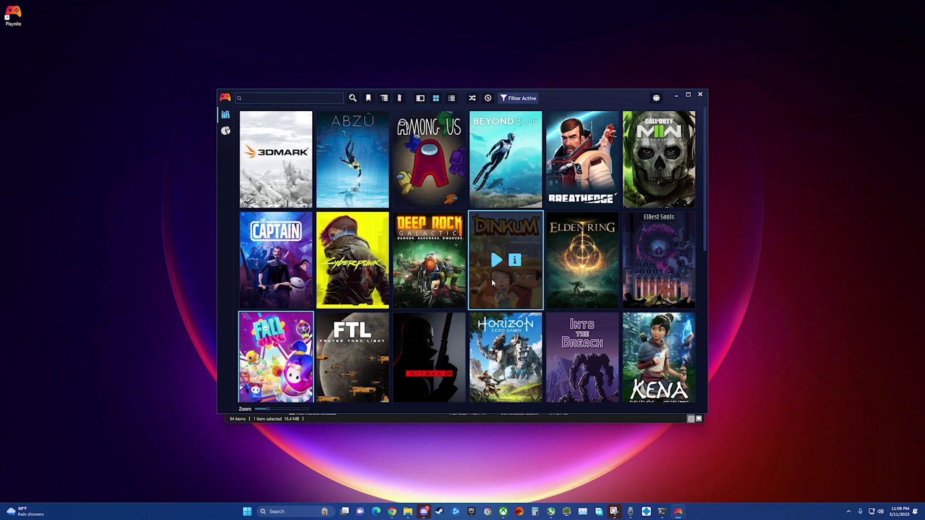
- In Chrome, download SunshineAppExport_1_0.pext from the GitHub 1.0 Initial Release assets
{"action": "mouse_move", "coordinate": [391, 511]}
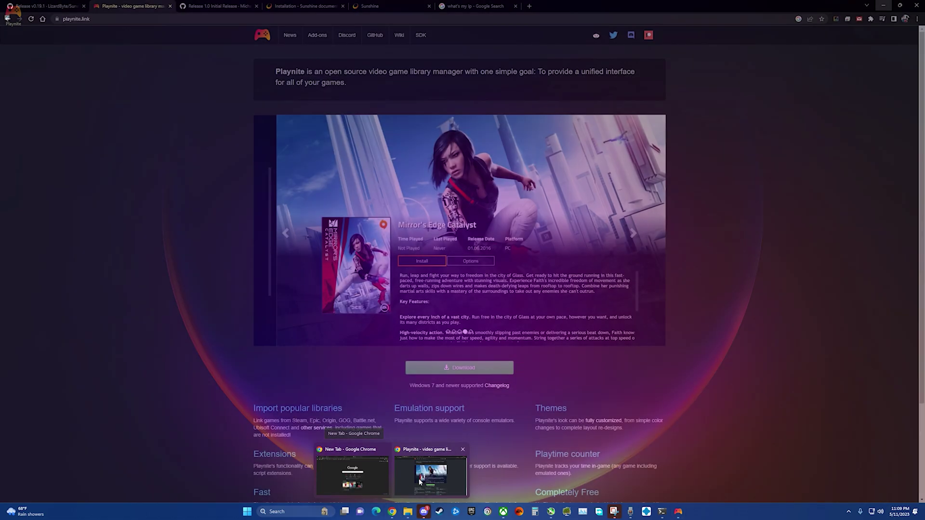
{"action": "left_click", "coordinate": [430, 477]}
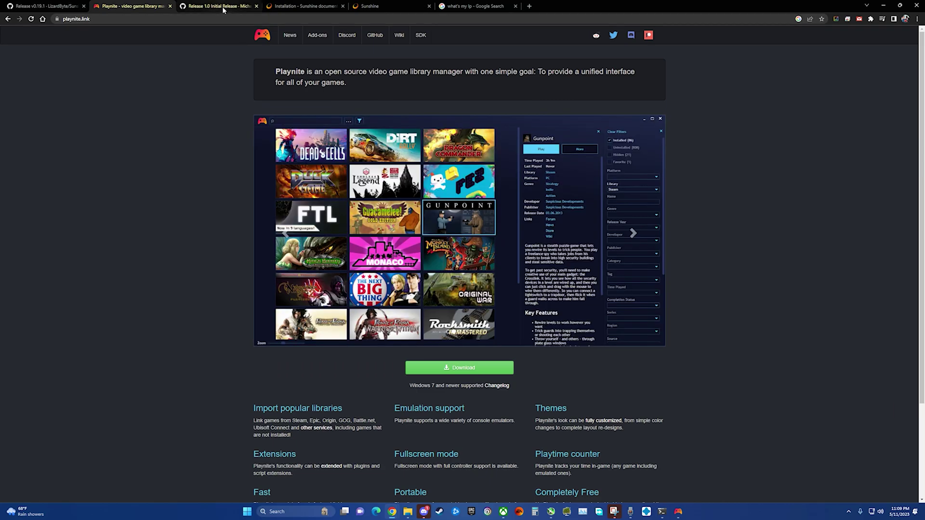
{"action": "left_click", "coordinate": [222, 6]}
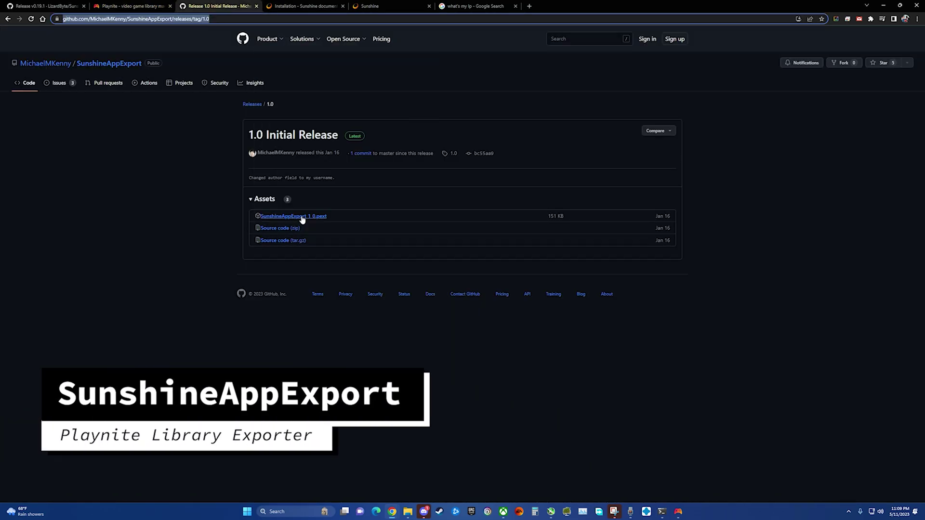
{"action": "left_click", "coordinate": [302, 218]}
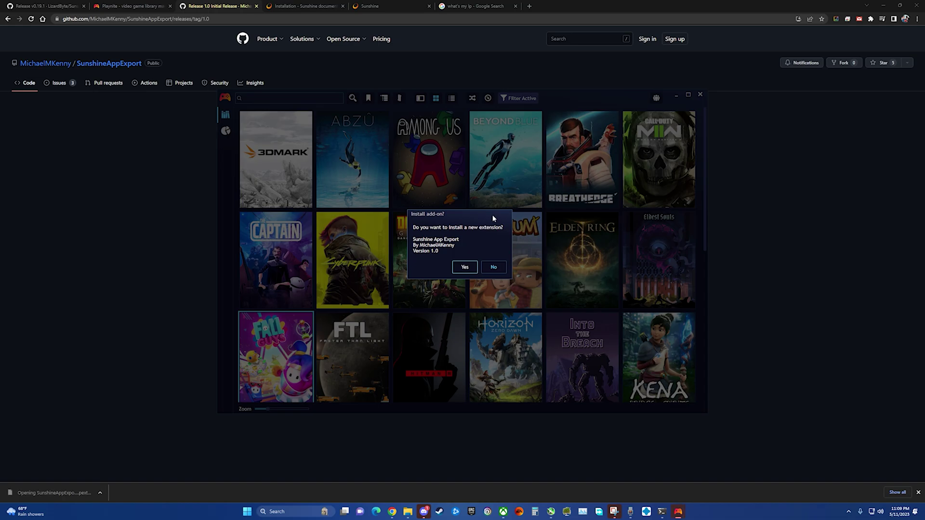
- Install the Sunshine App Export 1.0 add-on, accept its warning, and restart Playnite
{"action": "left_click", "coordinate": [464, 268]}
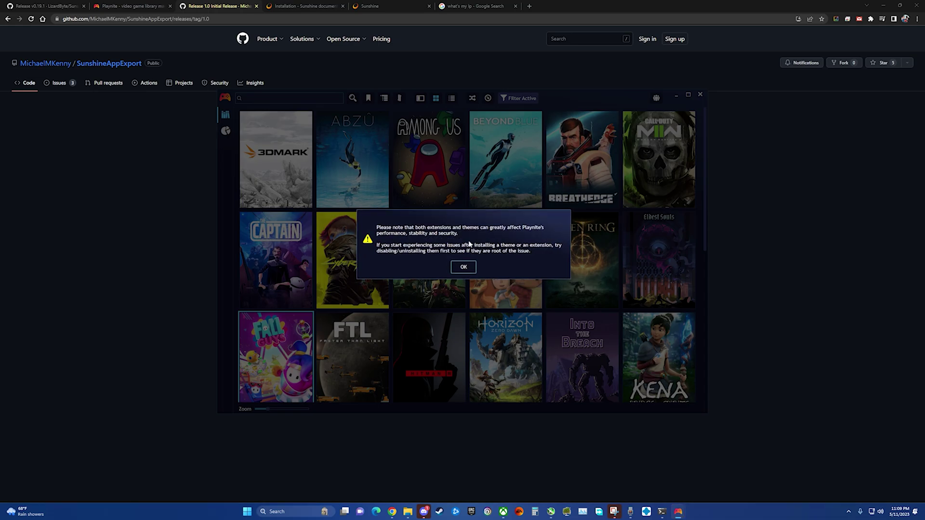
{"action": "left_click", "coordinate": [462, 268]}
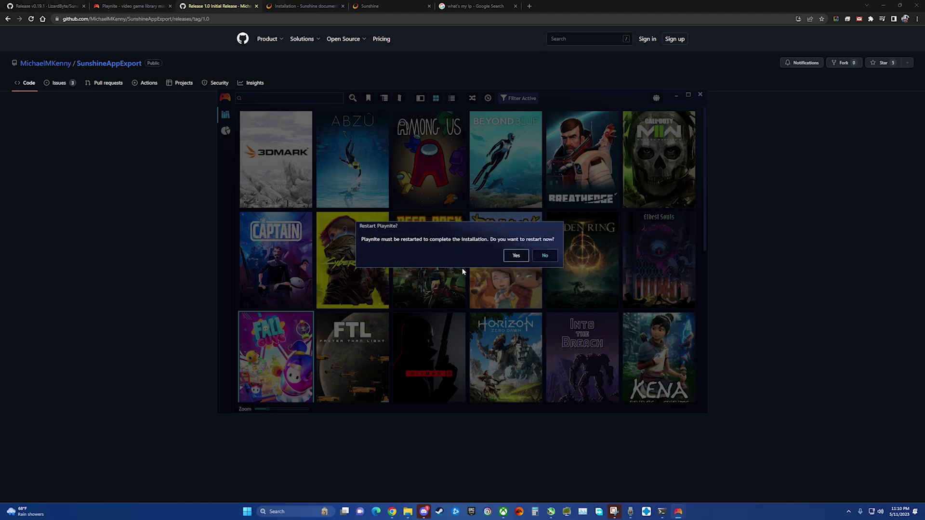
{"action": "left_click", "coordinate": [516, 259]}
{"action": "left_click", "coordinate": [225, 97]}
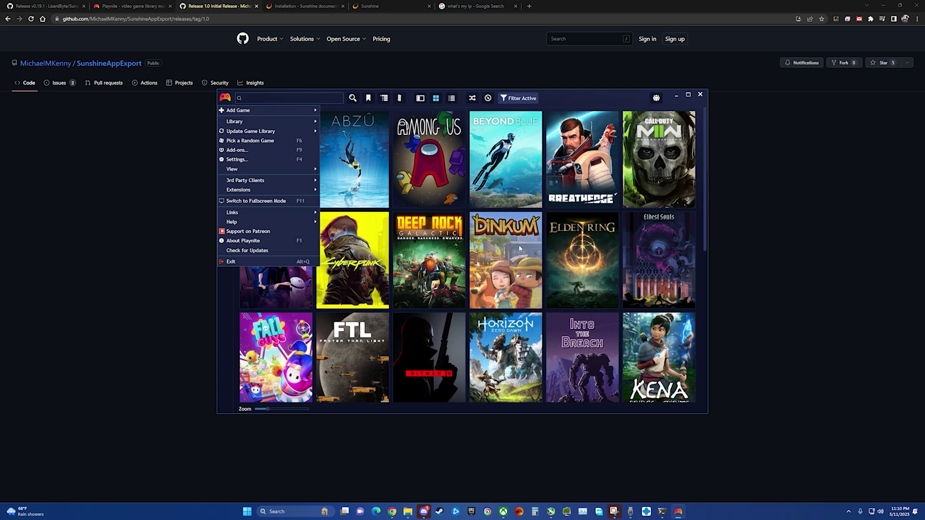
- Select Breathedge, Dinkum and Elden Ring together in the Playnite library
{"action": "left_click", "coordinate": [576, 126]}
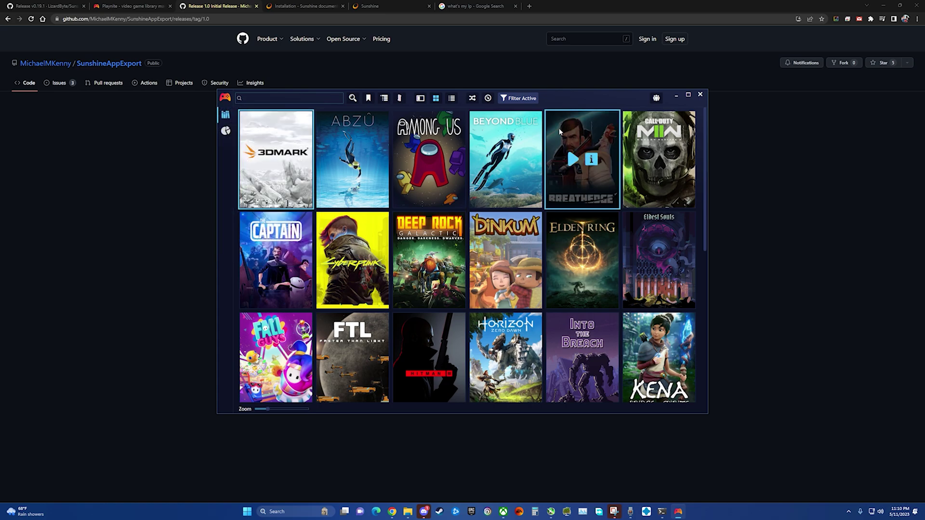
{"action": "left_click", "coordinate": [567, 147]}
{"action": "left_click", "coordinate": [655, 145]}
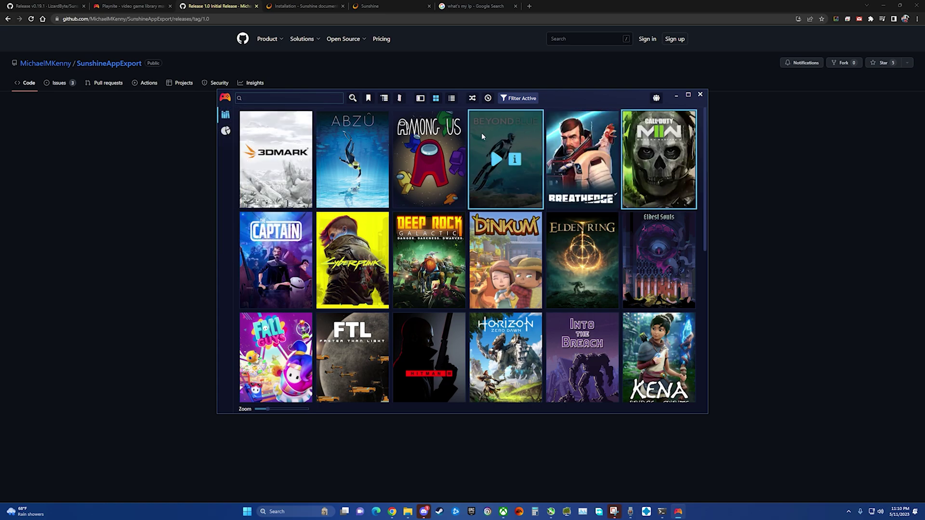
{"action": "left_click", "coordinate": [569, 129]}
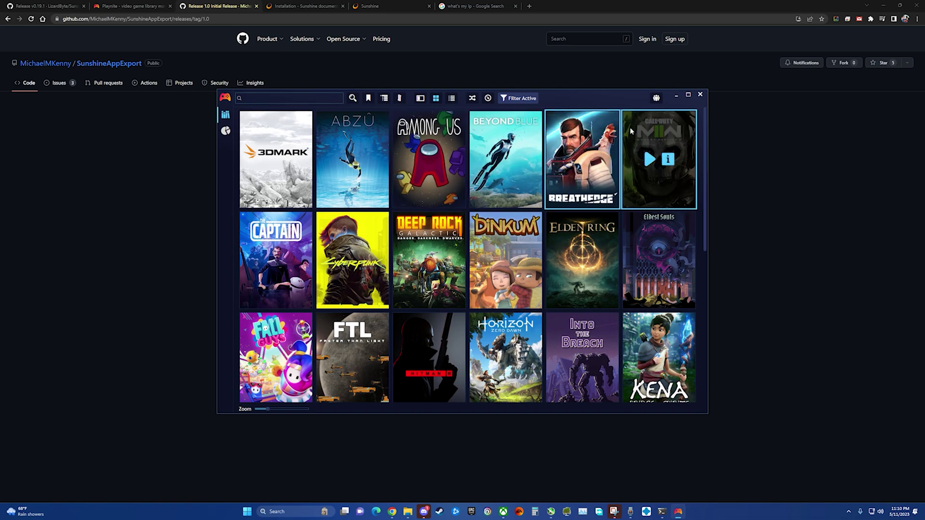
{"action": "left_click", "coordinate": [506, 270], "text": "shift"}
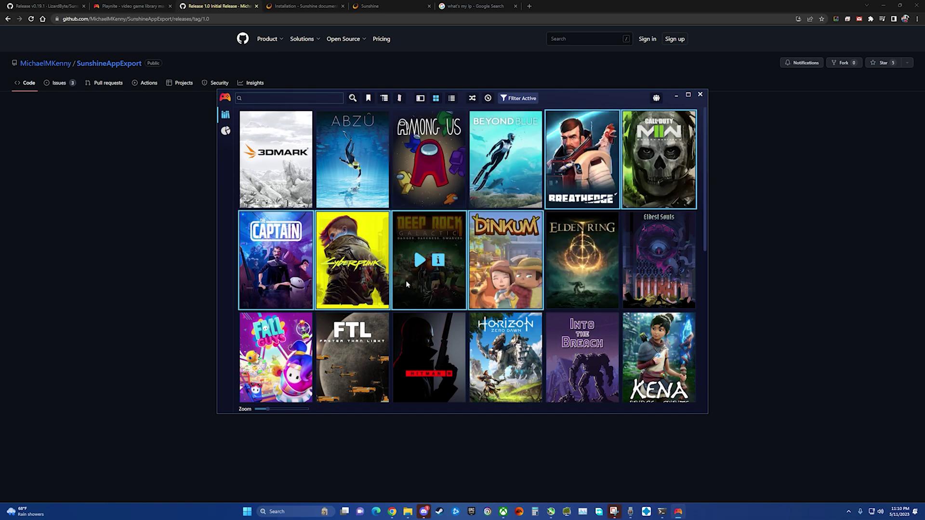
{"action": "left_click", "coordinate": [578, 141]}
{"action": "left_click", "coordinate": [649, 148], "text": "ctrl"}
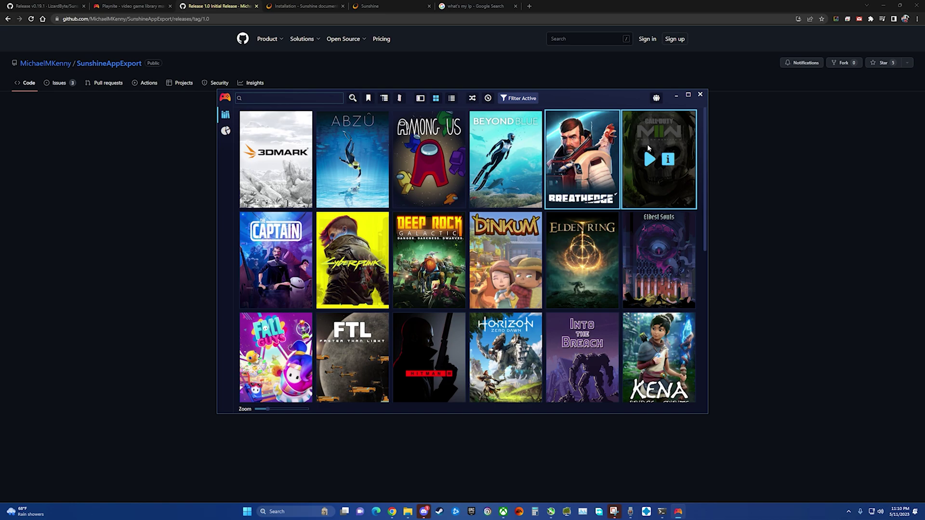
{"action": "left_click", "coordinate": [532, 254], "text": "ctrl"}
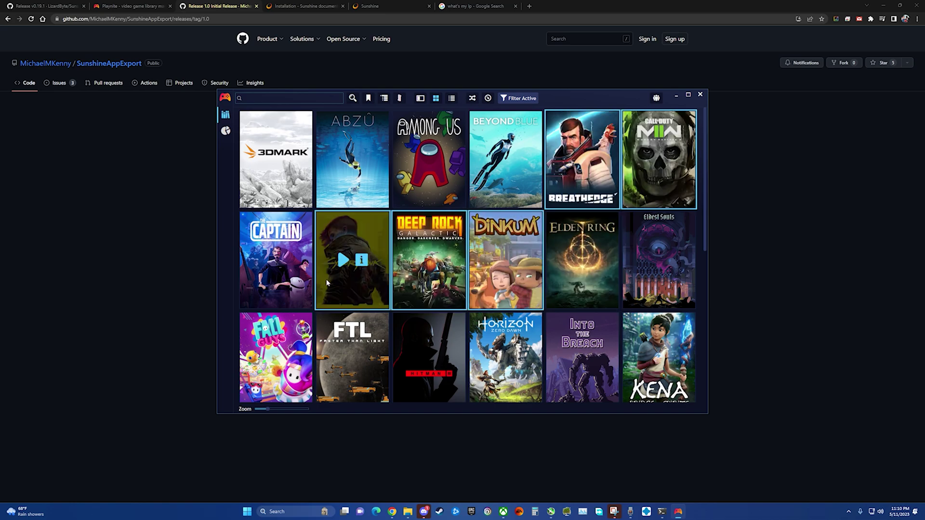
{"action": "left_click", "coordinate": [533, 219]}
{"action": "left_click", "coordinate": [587, 139], "text": "ctrl"}
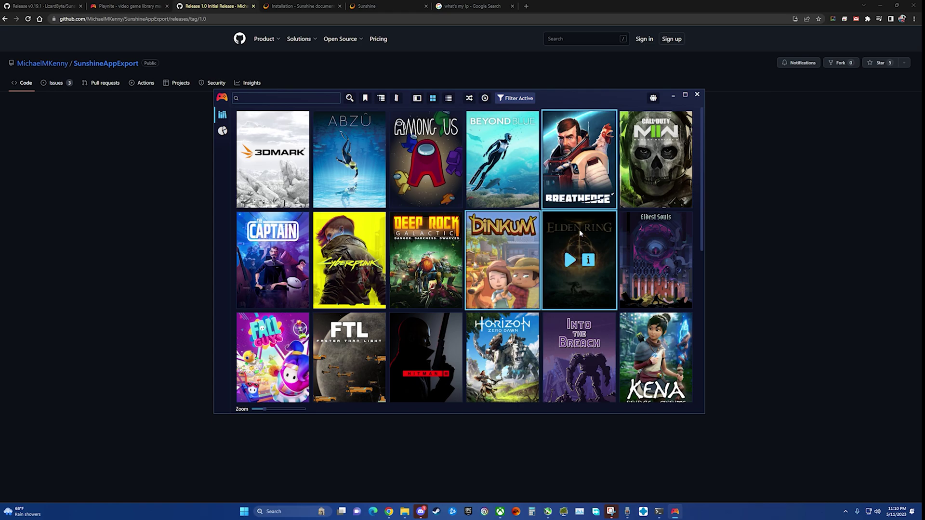
- Export the selected games with Sunshine App Export to apps.json, then dismiss the result
{"action": "left_click", "coordinate": [222, 98]}
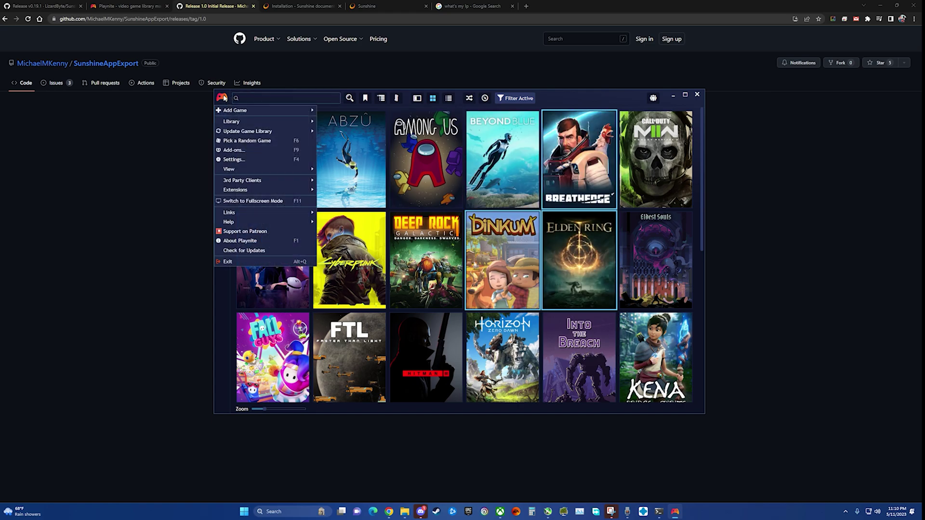
{"action": "mouse_move", "coordinate": [236, 190]}
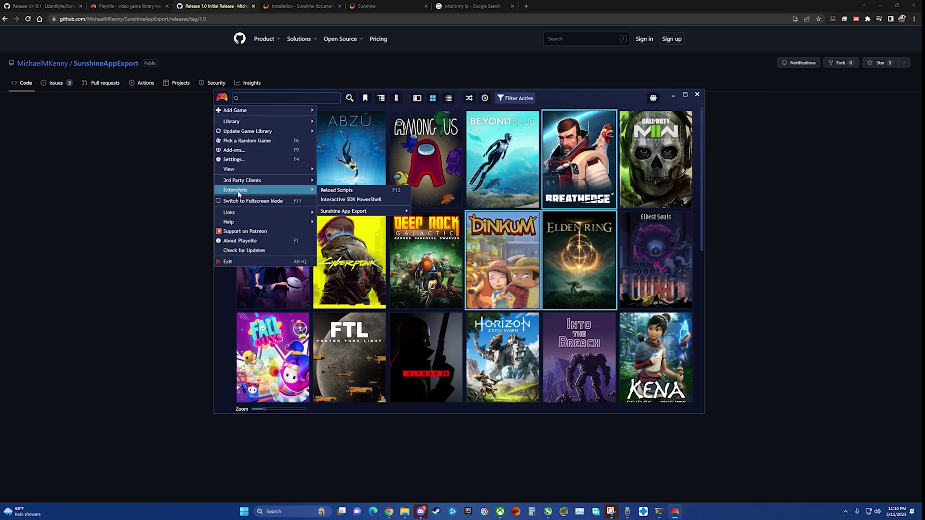
{"action": "mouse_move", "coordinate": [357, 214]}
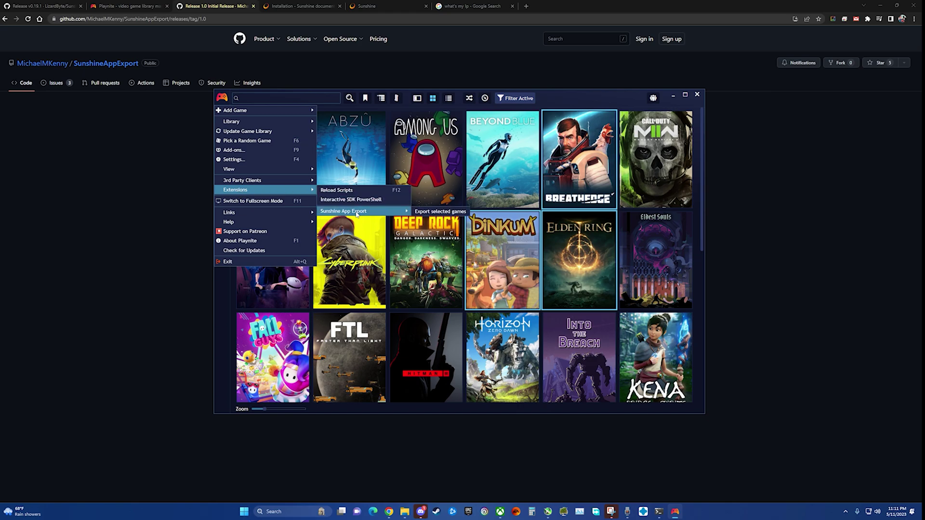
{"action": "left_click", "coordinate": [441, 212]}
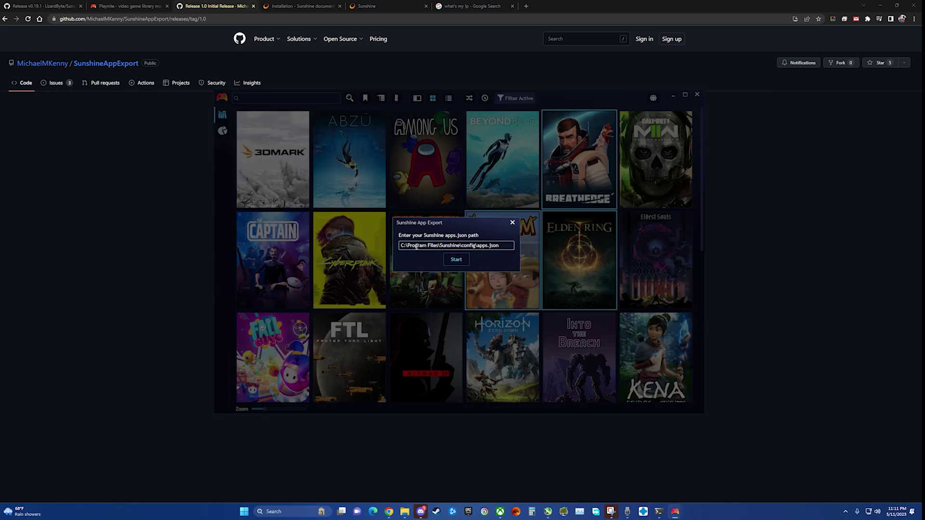
{"action": "left_click", "coordinate": [458, 261]}
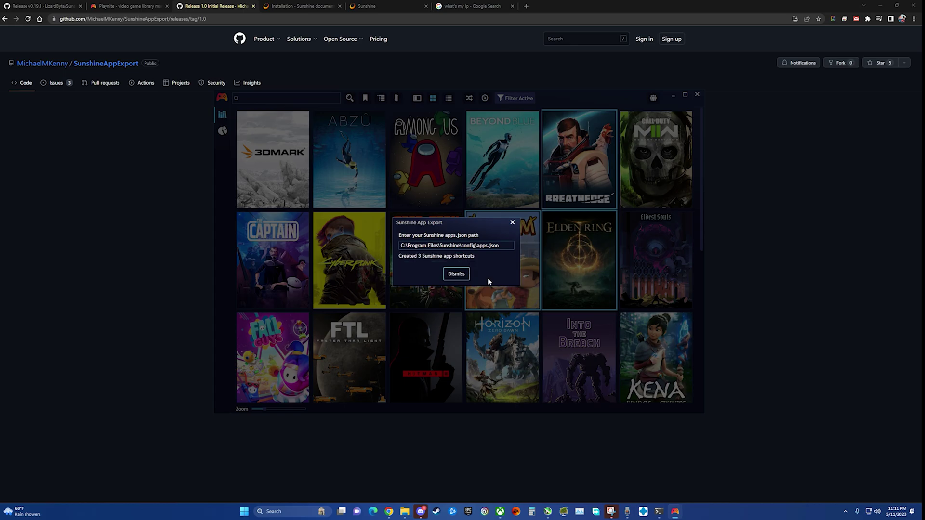
{"action": "left_click", "coordinate": [458, 274]}
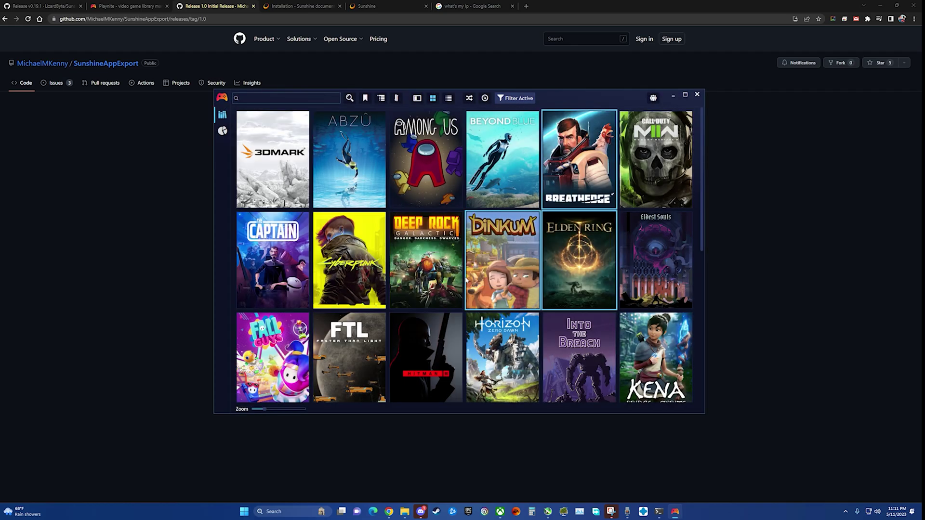
{"action": "mouse_move", "coordinate": [585, 211]}
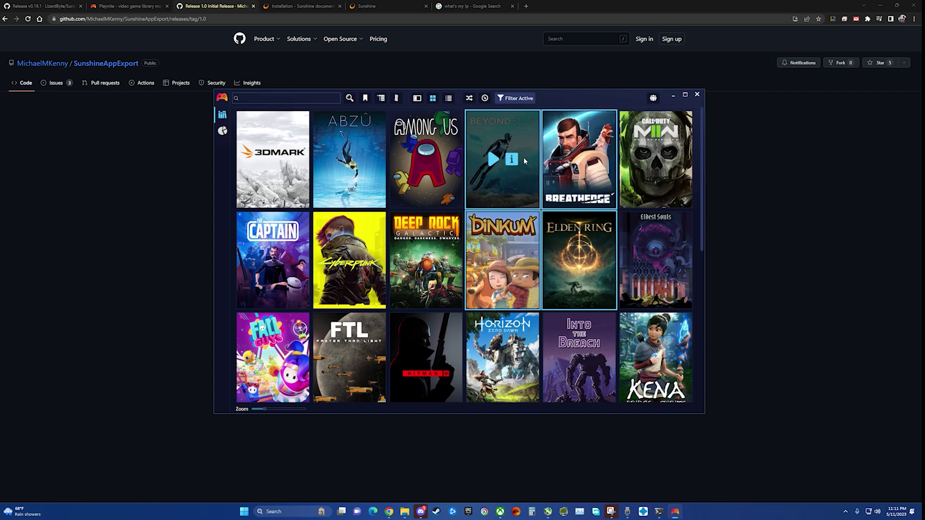
- In Sunshine's Applications list, review the Breathedge entry and save it
{"action": "left_click", "coordinate": [380, 6]}
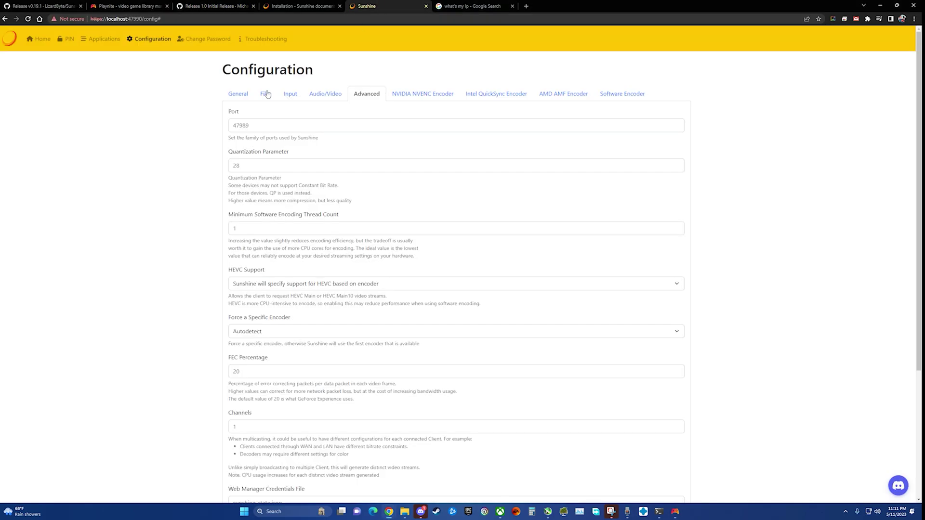
{"action": "left_click", "coordinate": [99, 41]}
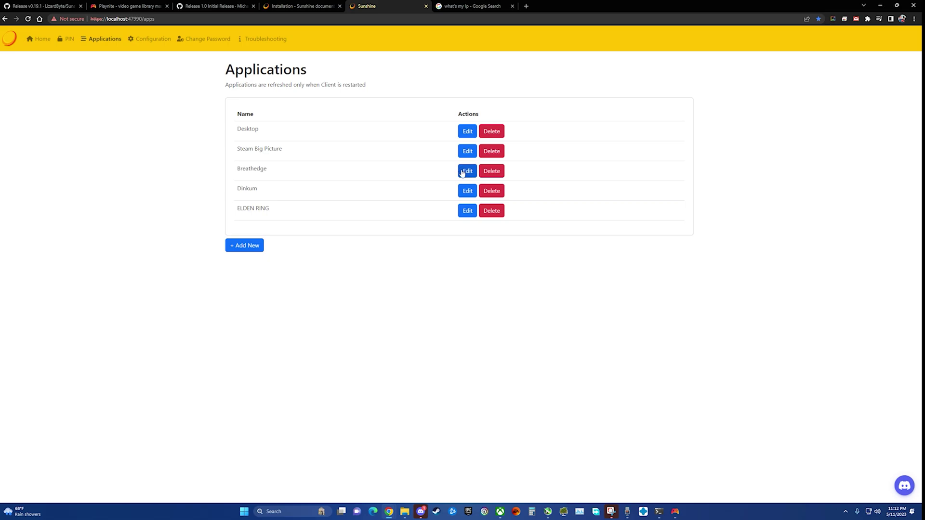
{"action": "left_click", "coordinate": [461, 173]}
{"action": "scroll", "coordinate": [312, 273], "scroll_direction": "down", "scroll_amount": 3}
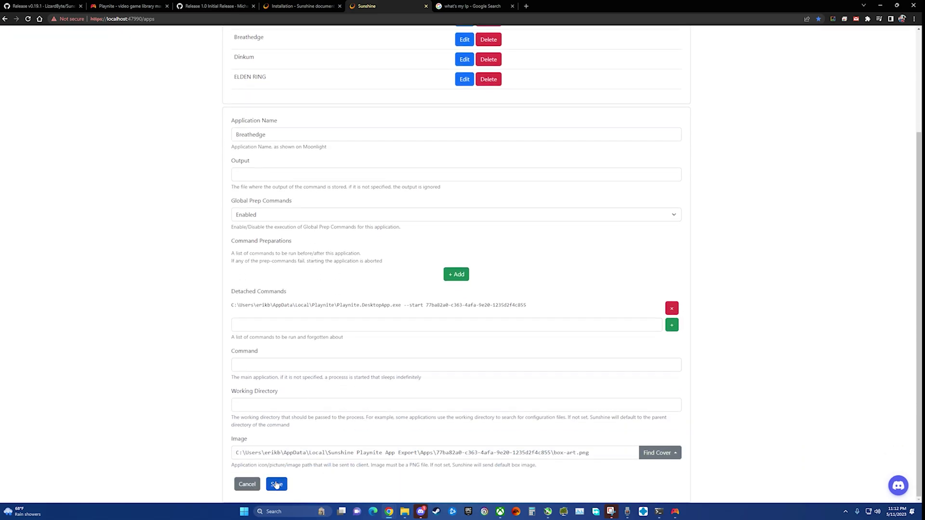
{"action": "left_click", "coordinate": [277, 484]}
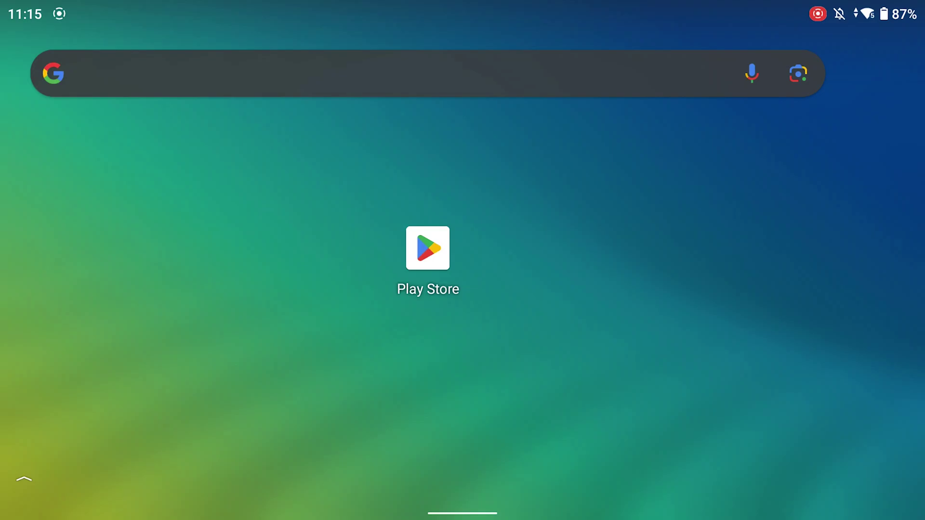
- Search the Play Store for 'moonlight' and install Moonlight Game Streaming
{"action": "left_click", "coordinate": [428, 249]}
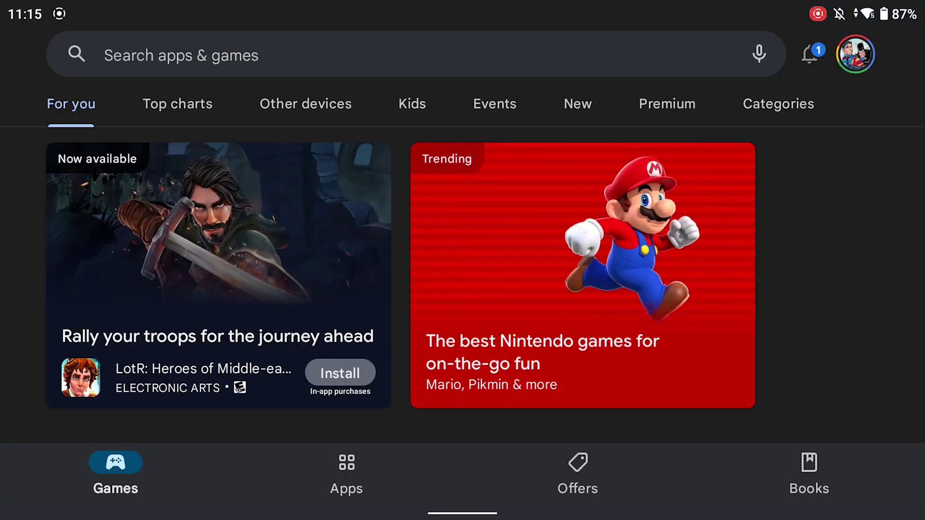
{"action": "left_click", "coordinate": [181, 55]}
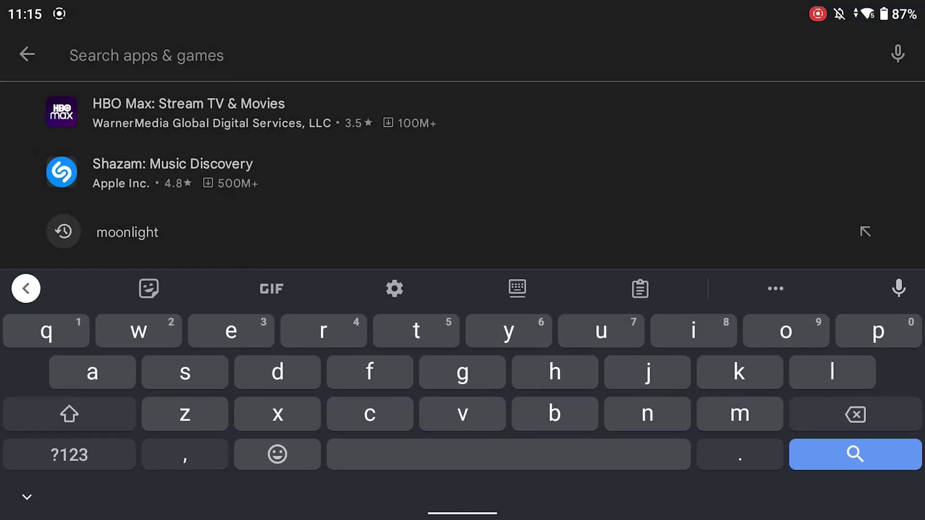
{"action": "type", "text": "moo"}
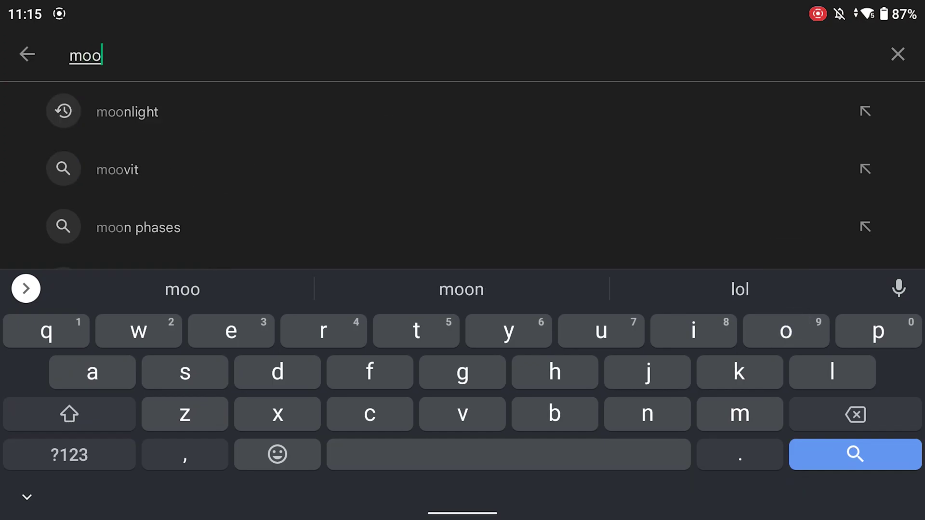
{"action": "left_click", "coordinate": [388, 107]}
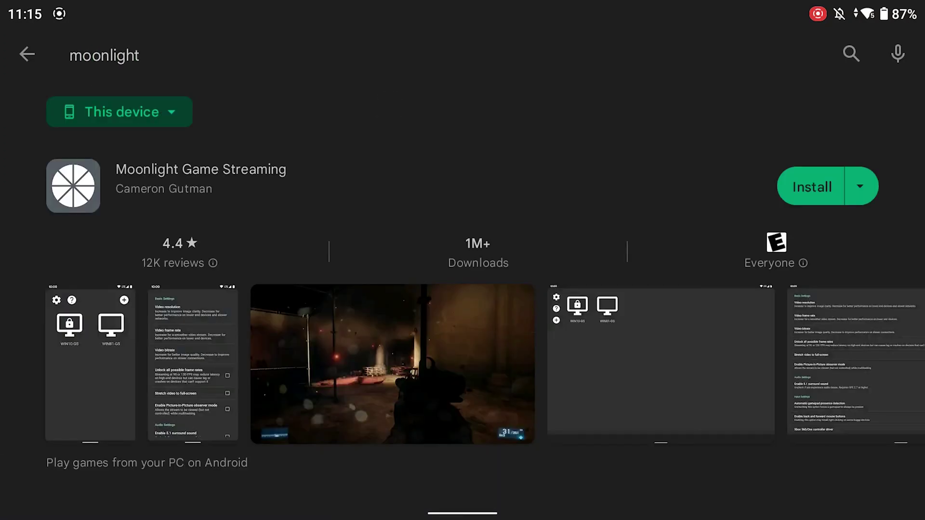
{"action": "left_click", "coordinate": [811, 187]}
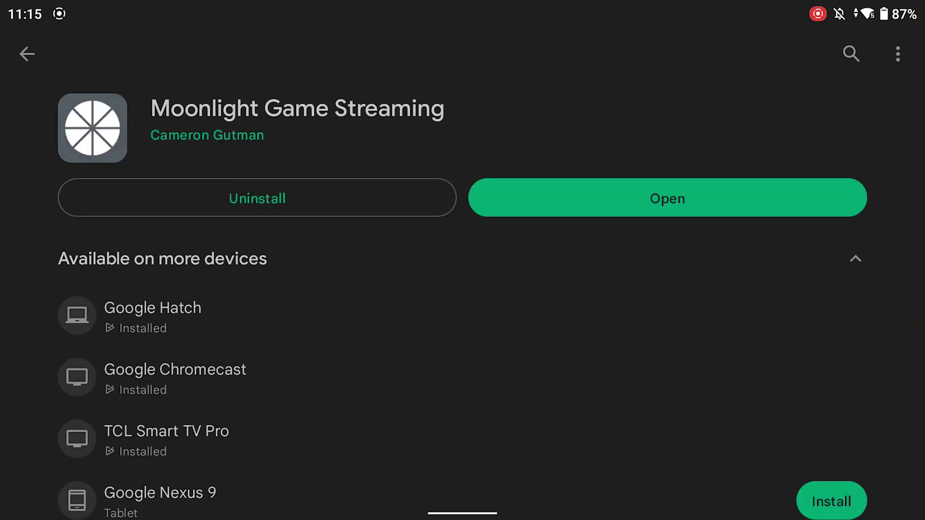
- Launch the newly installed Moonlight app from the Play Store
{"action": "left_click_drag", "start_coordinate": [636, 400], "coordinate": [638, 297]}
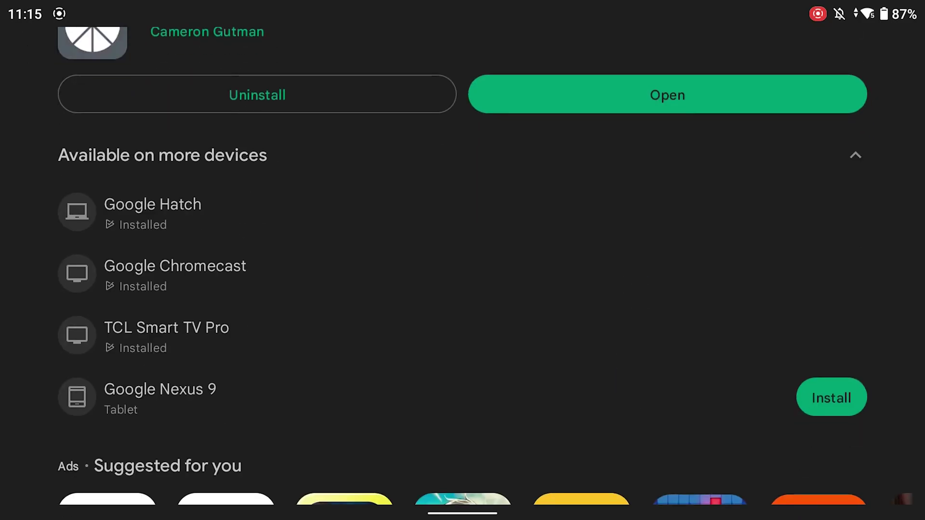
{"action": "left_click_drag", "start_coordinate": [657, 231], "coordinate": [657, 324]}
{"action": "left_click", "coordinate": [686, 198]}
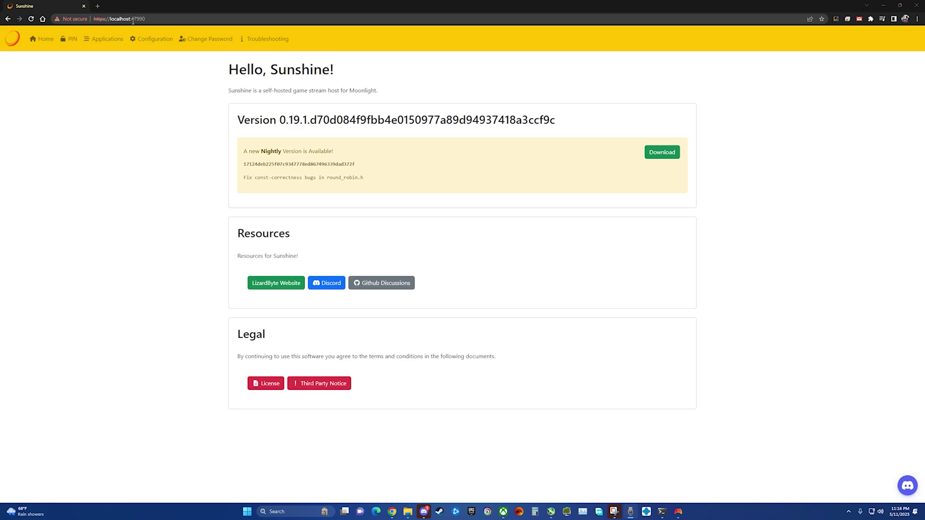
- Enter Moonlight's pairing PIN on Sunshine's PIN page and send it
{"action": "left_click", "coordinate": [73, 39]}
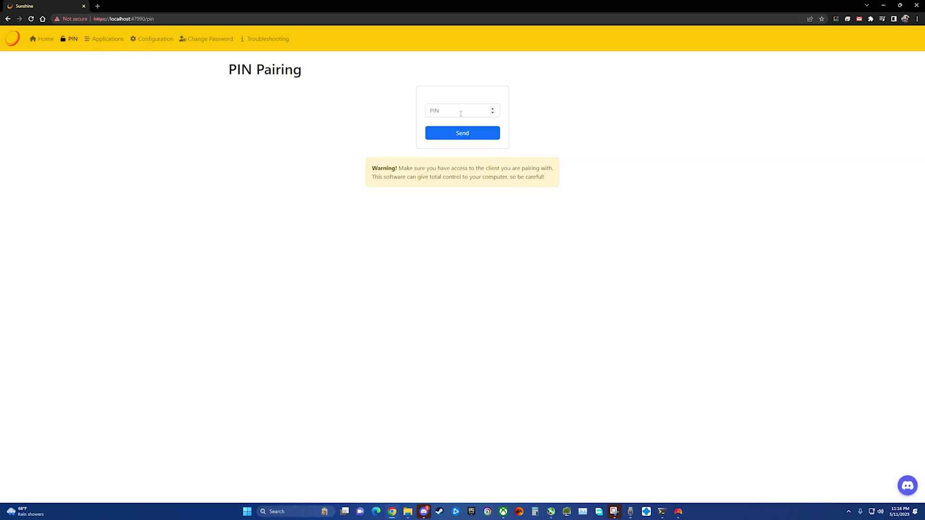
{"action": "left_click", "coordinate": [461, 113]}
{"action": "type", "text": "3880"}
{"action": "left_click", "coordinate": [479, 134]}
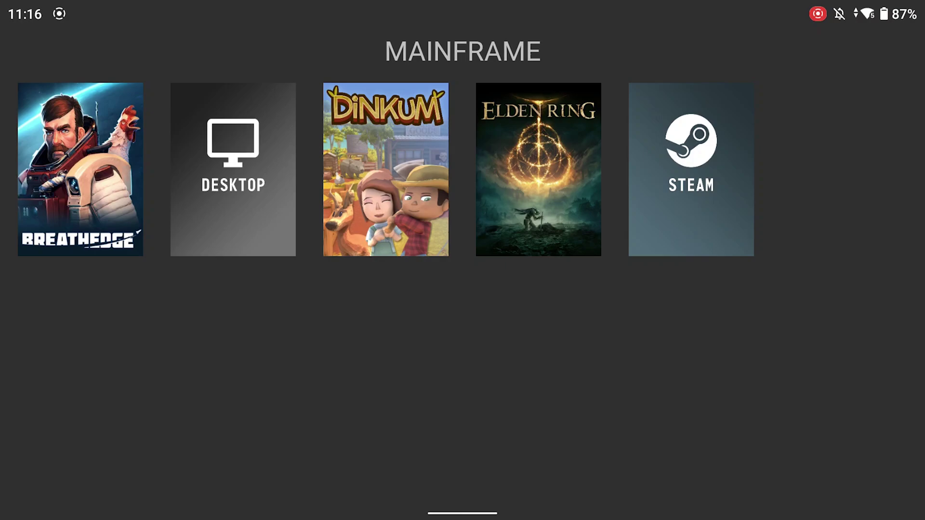
- Move the focus onto the Dinkum tile in MAINFRAME's game list
{"action": "key", "text": "Right"}
{"action": "key", "text": "Right"}
{"action": "key", "text": "Right"}
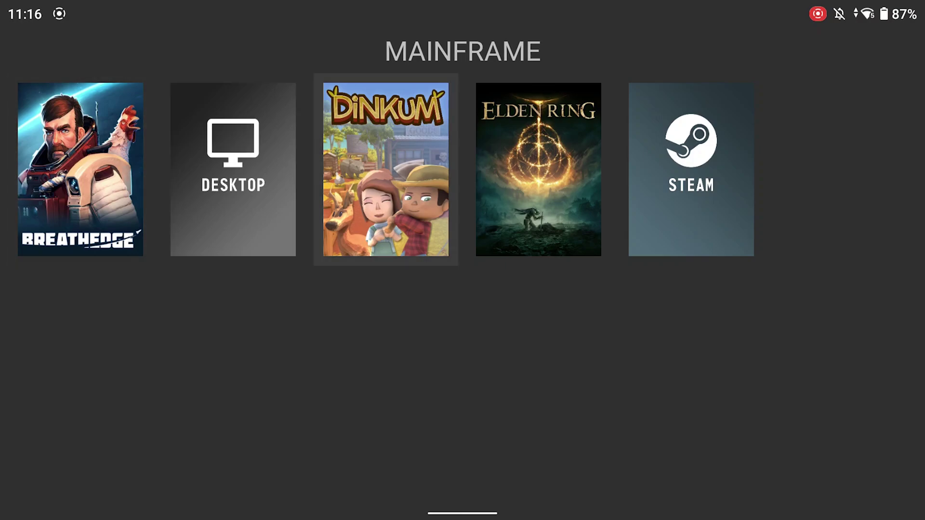
{"action": "key", "text": "Right"}
{"action": "key", "text": "Left"}
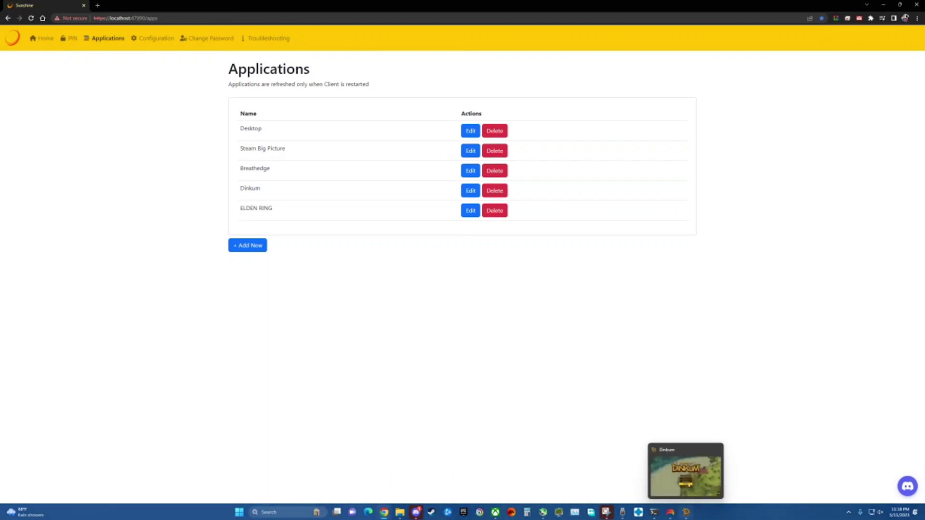
- Bring the running Dinkum window forward and start a New Game
{"action": "left_click", "coordinate": [687, 512]}
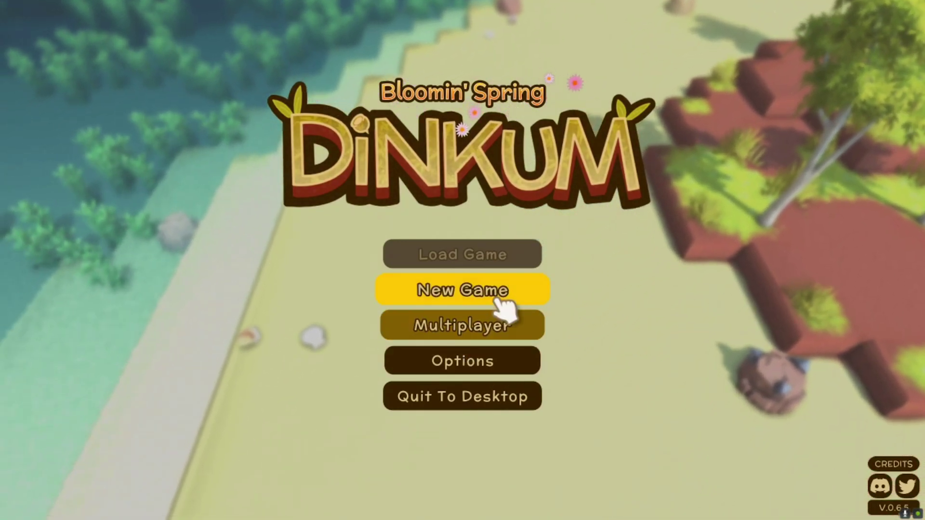
{"action": "left_click", "coordinate": [473, 289]}
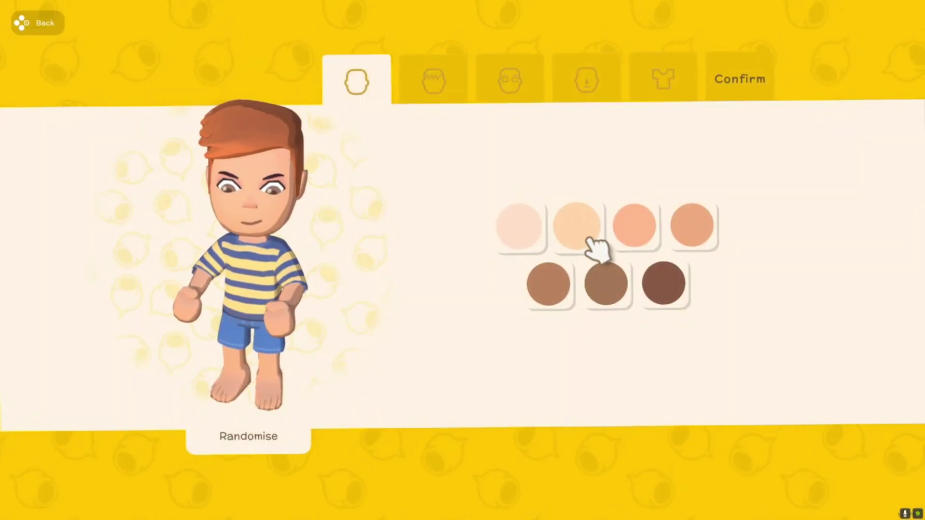